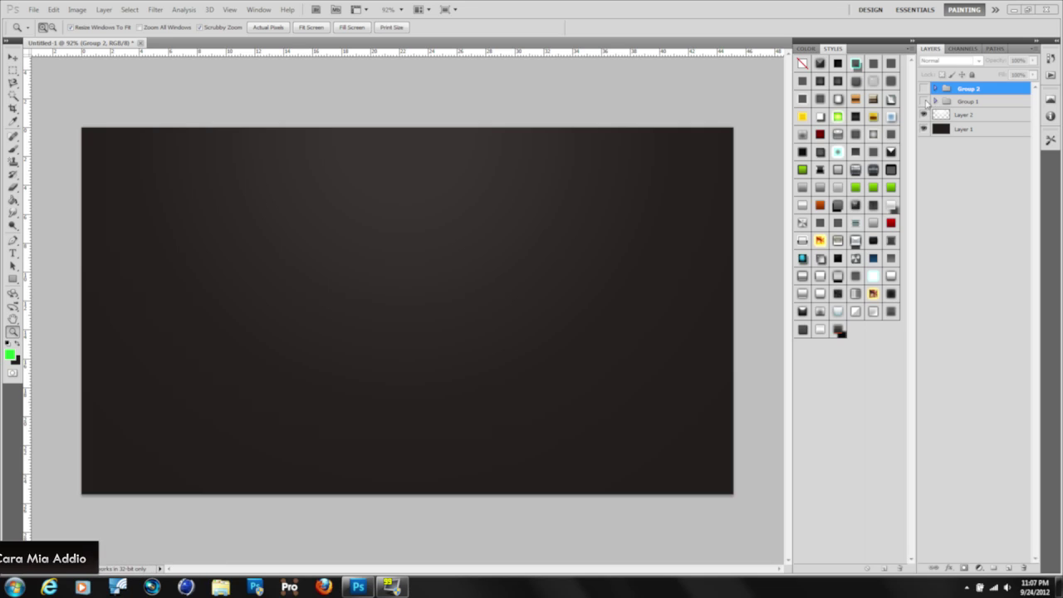
- Preview the finished glow text and blue dash examples, then hide them and select the dashes group
left_click(924, 101)
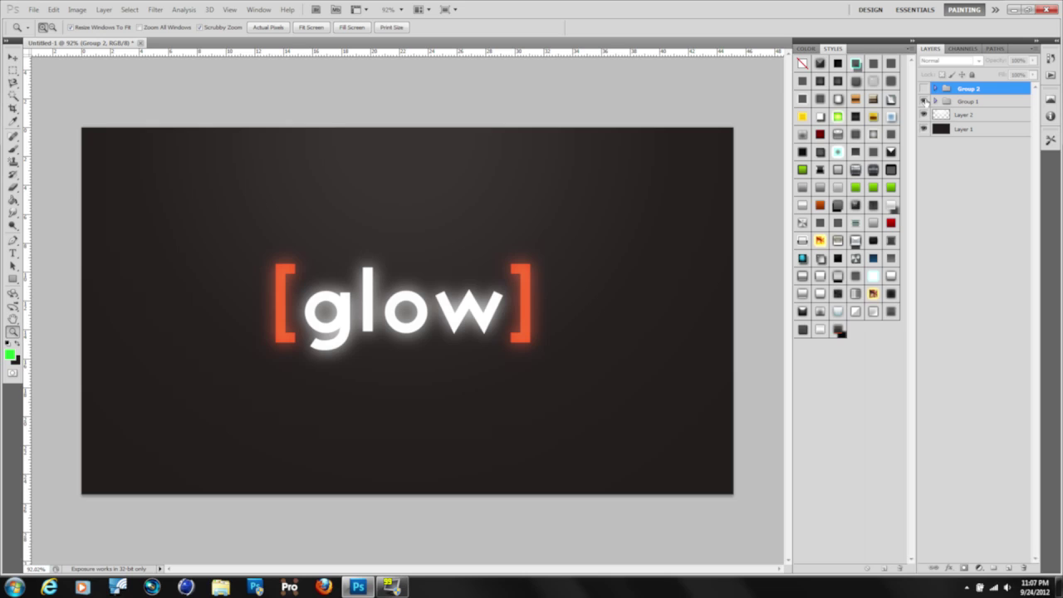
left_click(923, 101)
left_click(924, 88)
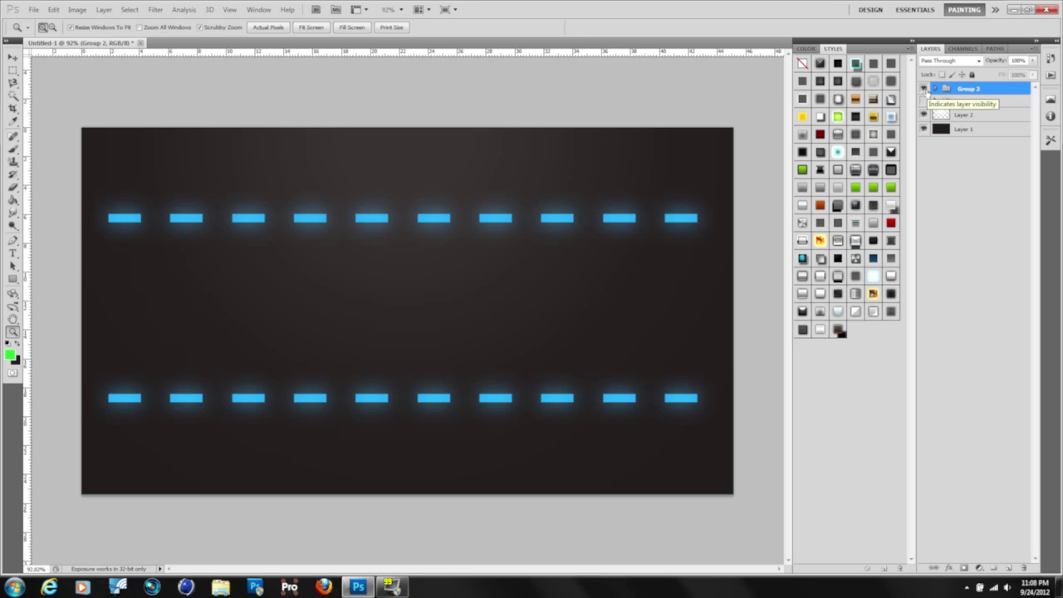
left_click(924, 88)
left_click(924, 100)
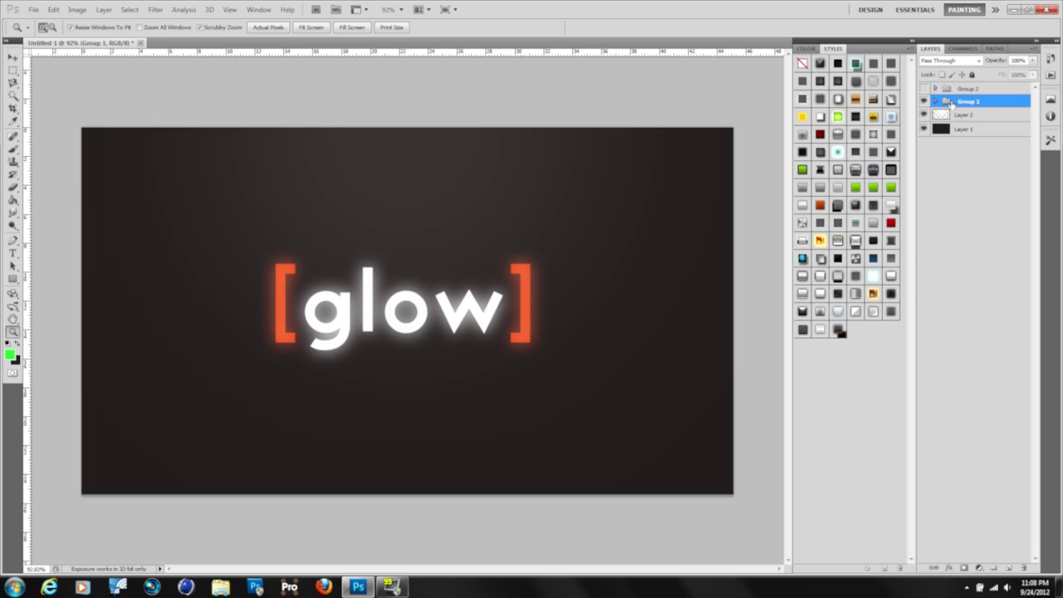
left_click(953, 102)
left_click(960, 91, "shift")
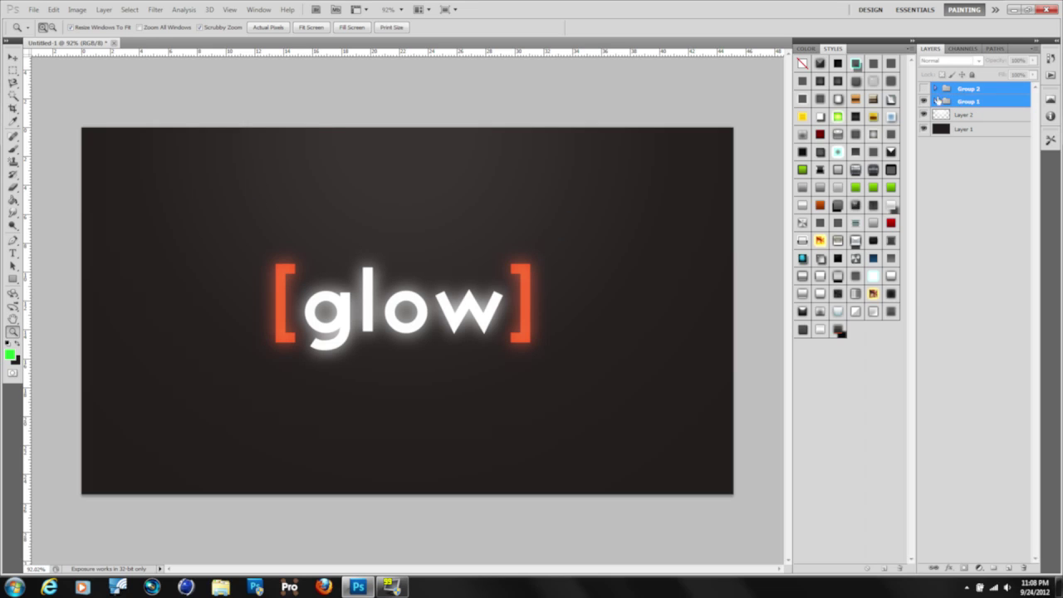
left_click(923, 100)
left_click(957, 91)
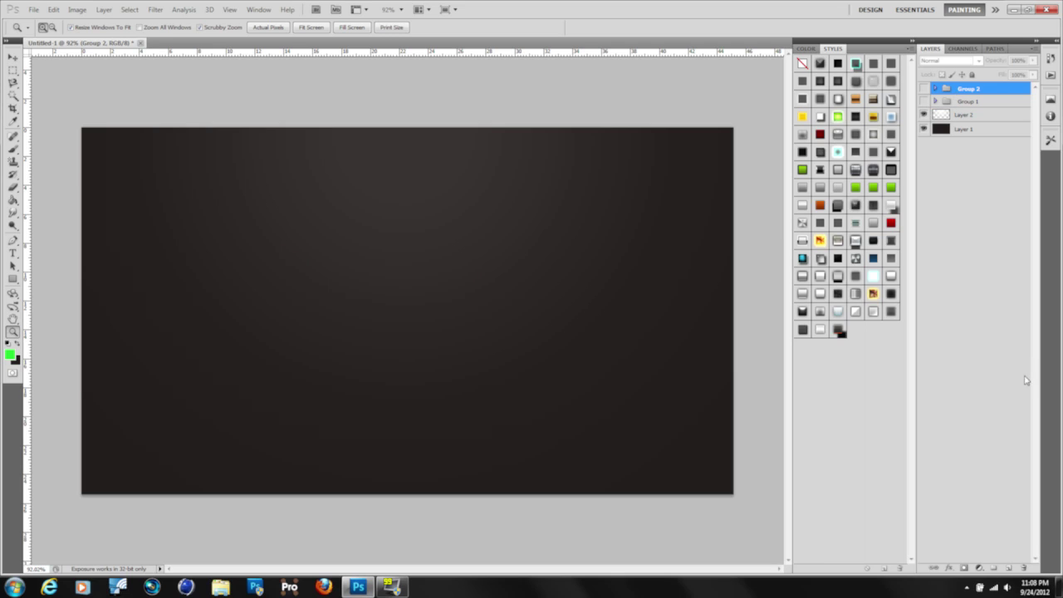
- Add a new layer and start a white (ffffff) text entry left of the canvas centre
left_click(1008, 569)
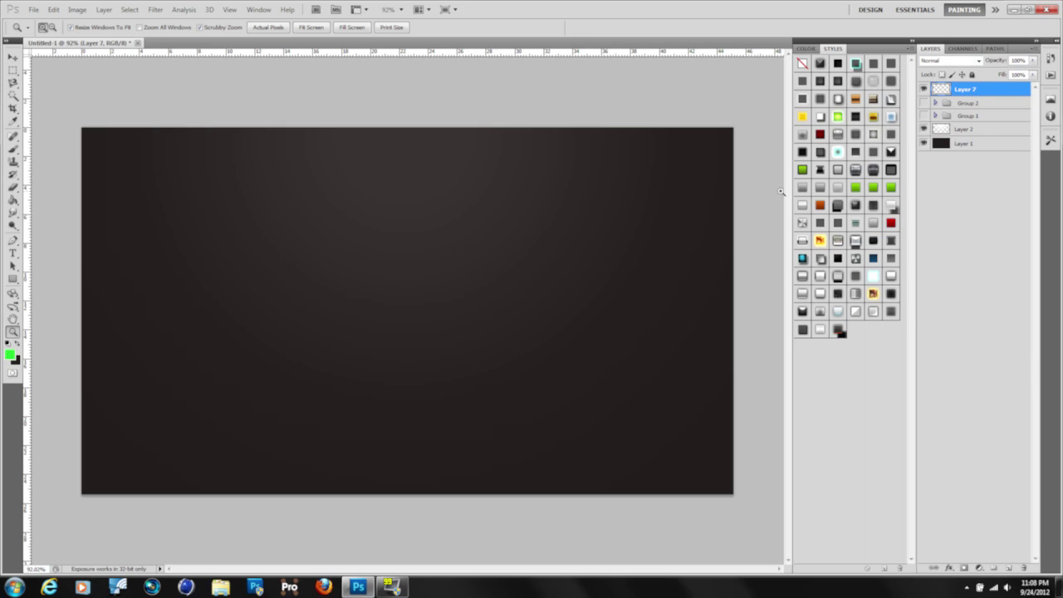
left_click(923, 130)
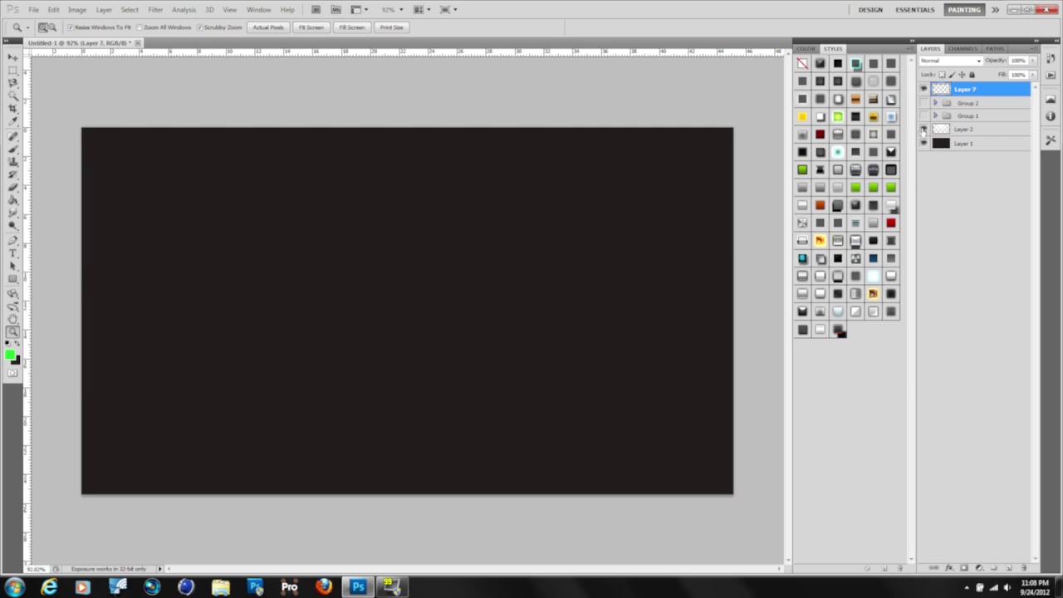
left_click(923, 130)
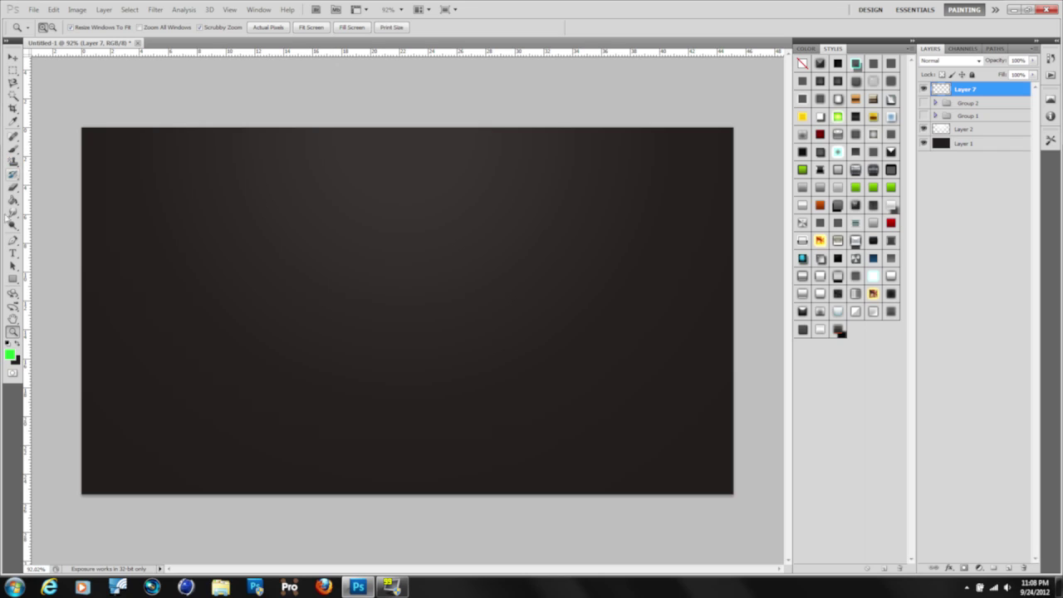
left_click(13, 253)
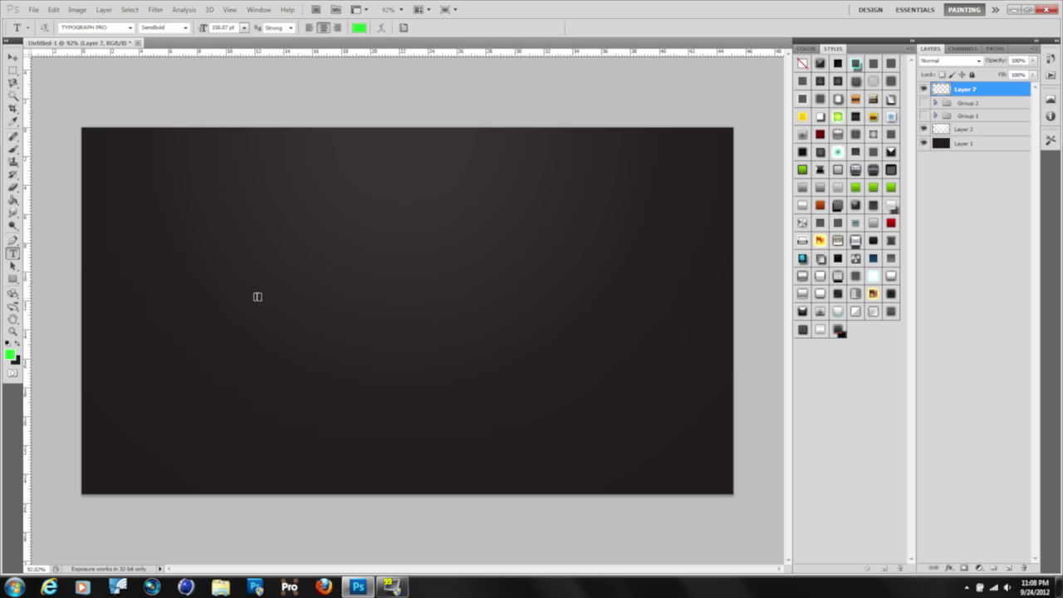
left_click(258, 297)
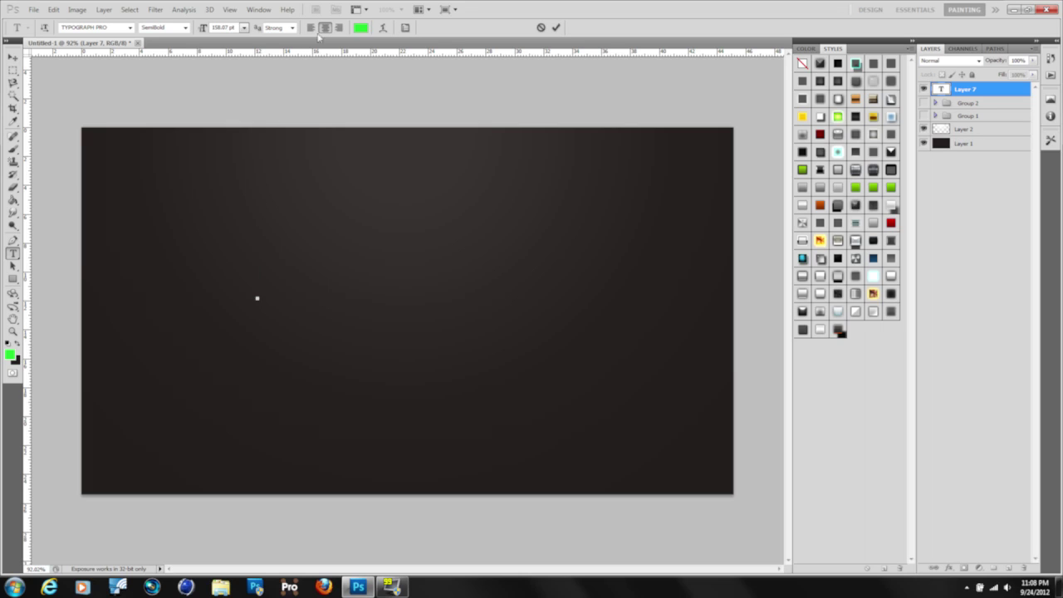
left_click(359, 28)
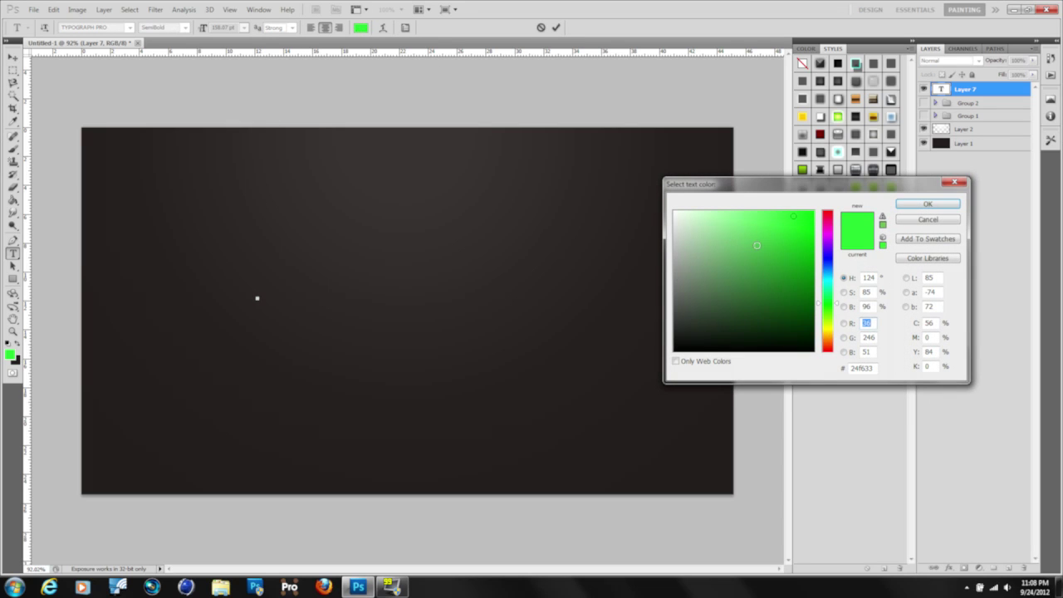
left_click_drag(754, 243, 619, 152)
left_click(928, 203)
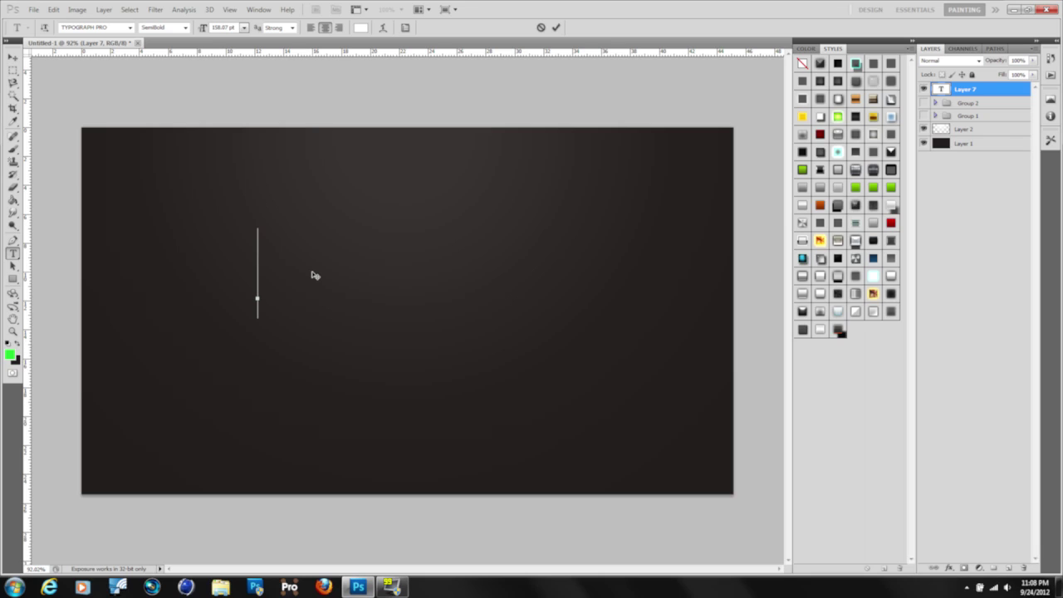
- Type the text '[glow]', correcting the mistyped capital and curly brace
type("G")
key("BackSpace")
type("glow")
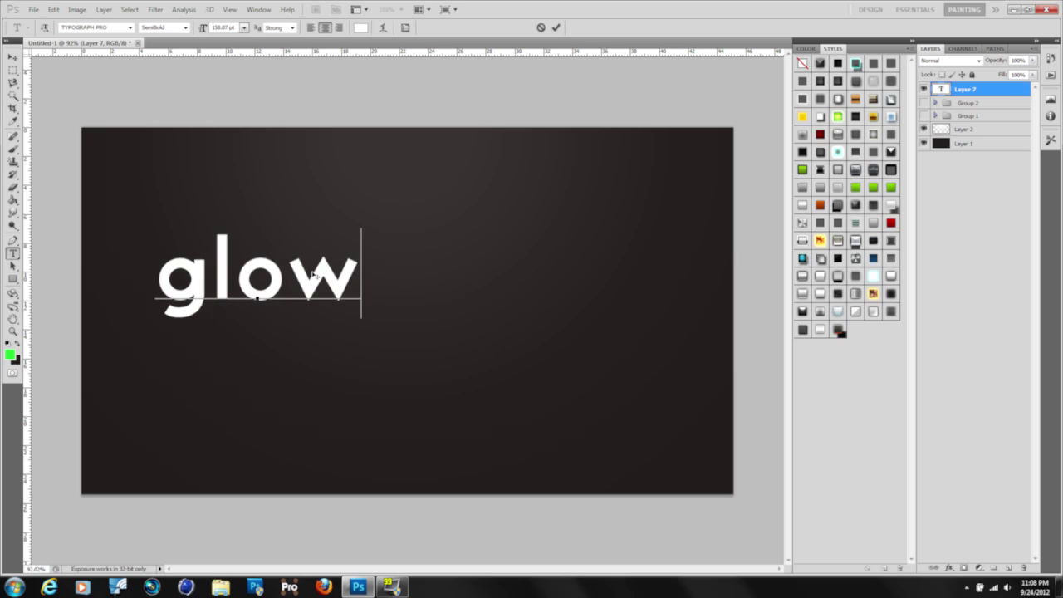
type("}")
key("Left")
key("Left")
key("Right")
key("Right")
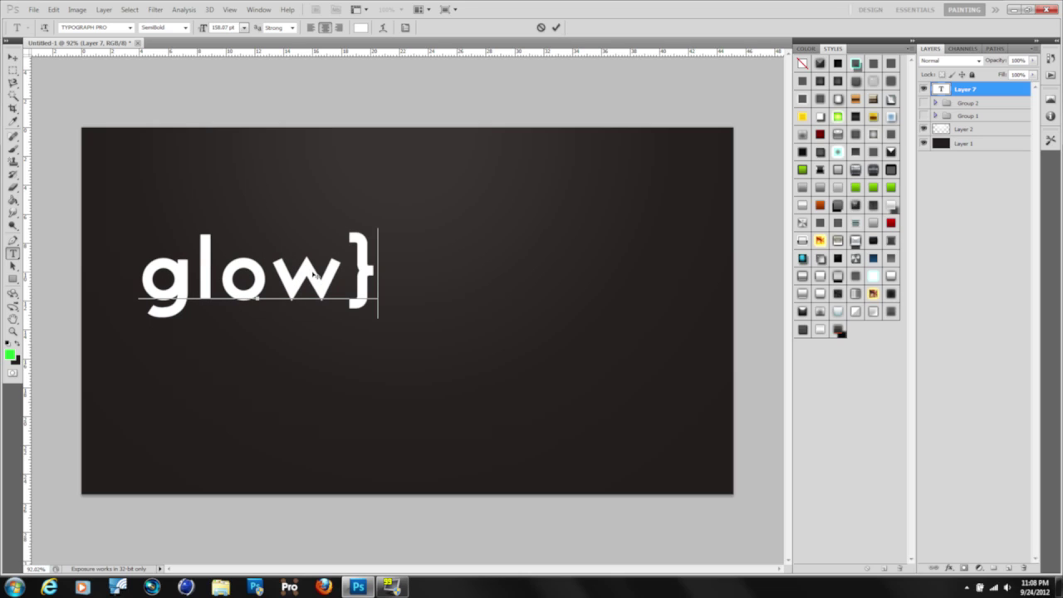
key("BackSpace")
type("]")
key("Left")
key("Left")
key("Left")
key("Left")
key("Left")
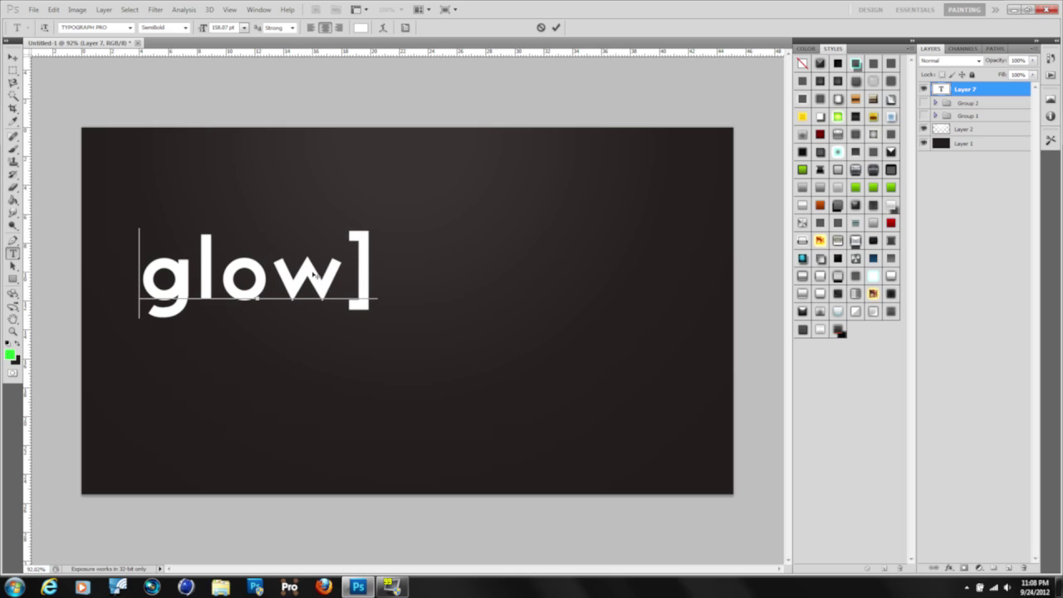
type("[")
- Colour both brackets red-orange, commit the text, and move it to the canvas centre
key("shift+Left")
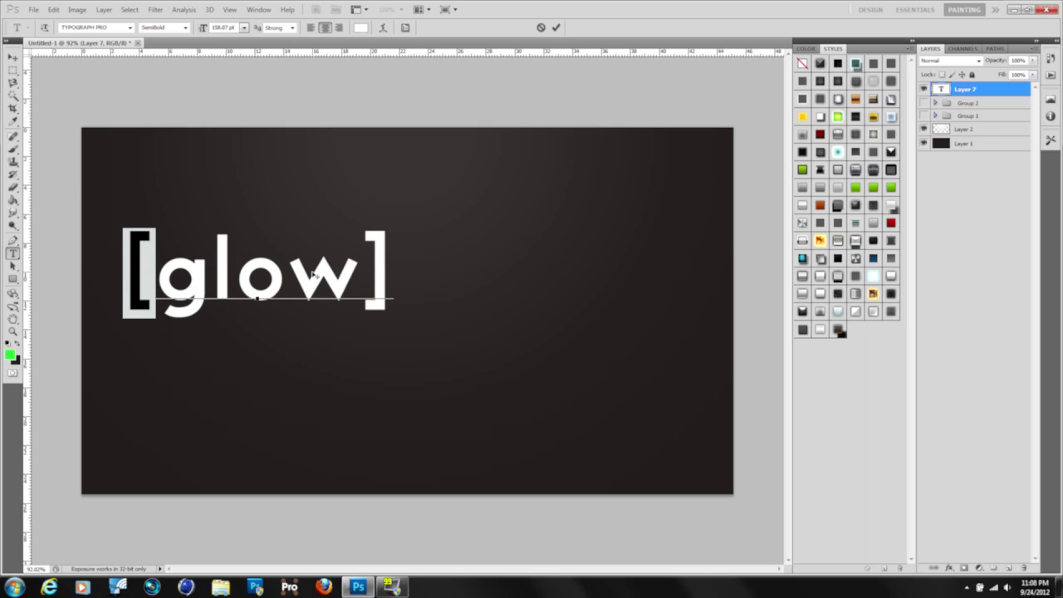
left_click(359, 27)
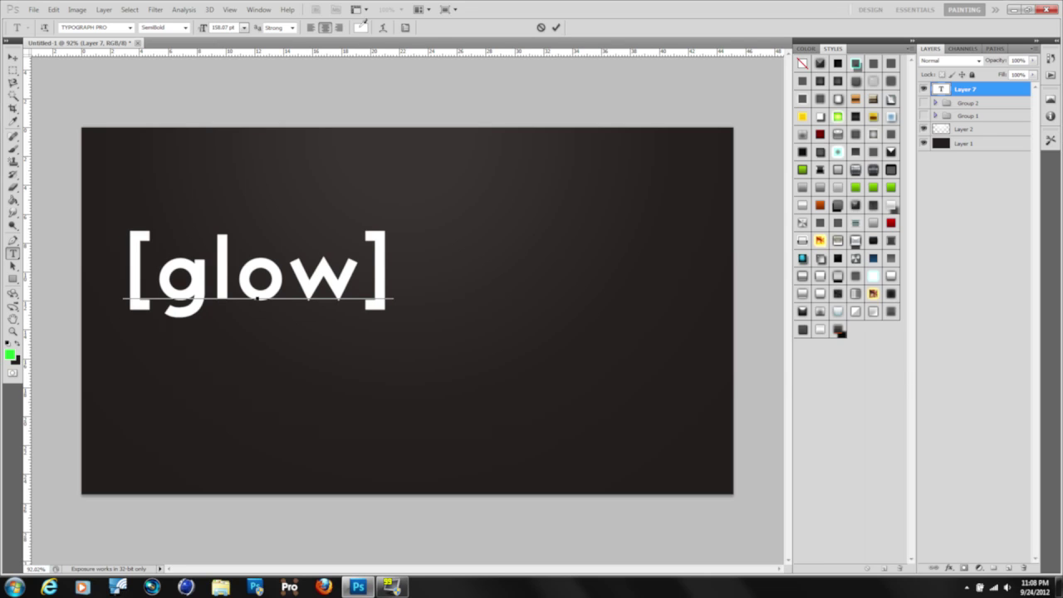
left_click_drag(828, 346, 829, 347)
left_click_drag(795, 221, 799, 221)
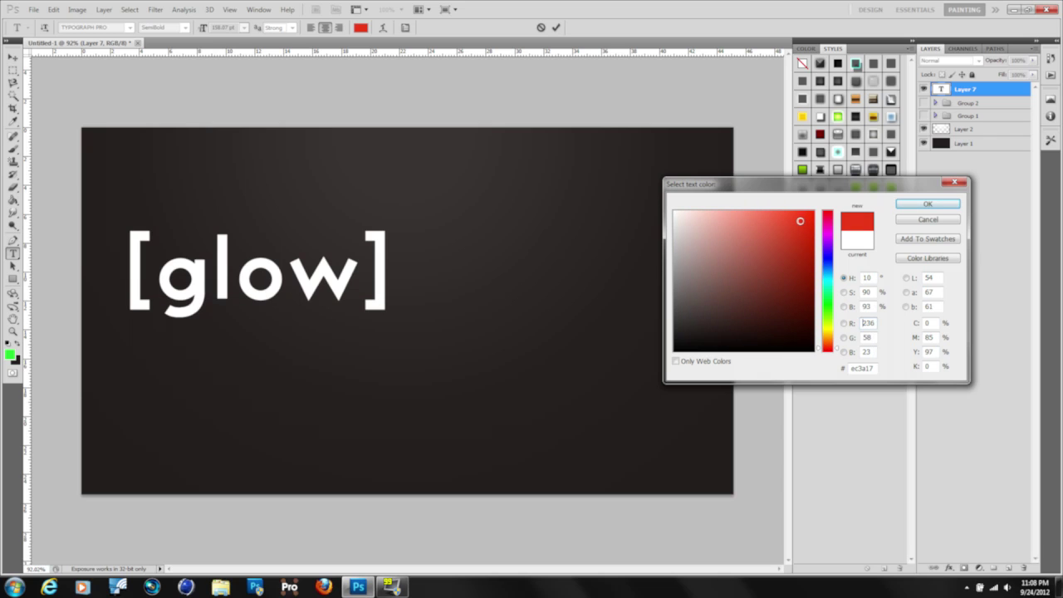
left_click(923, 203)
left_click_drag(368, 278, 415, 278)
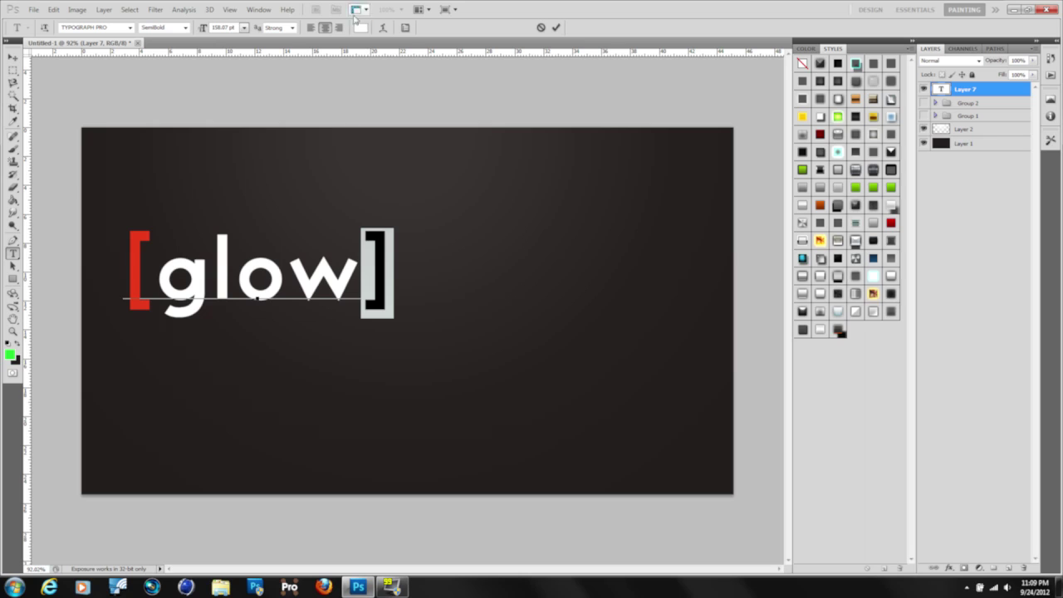
left_click(360, 28)
left_click(133, 261)
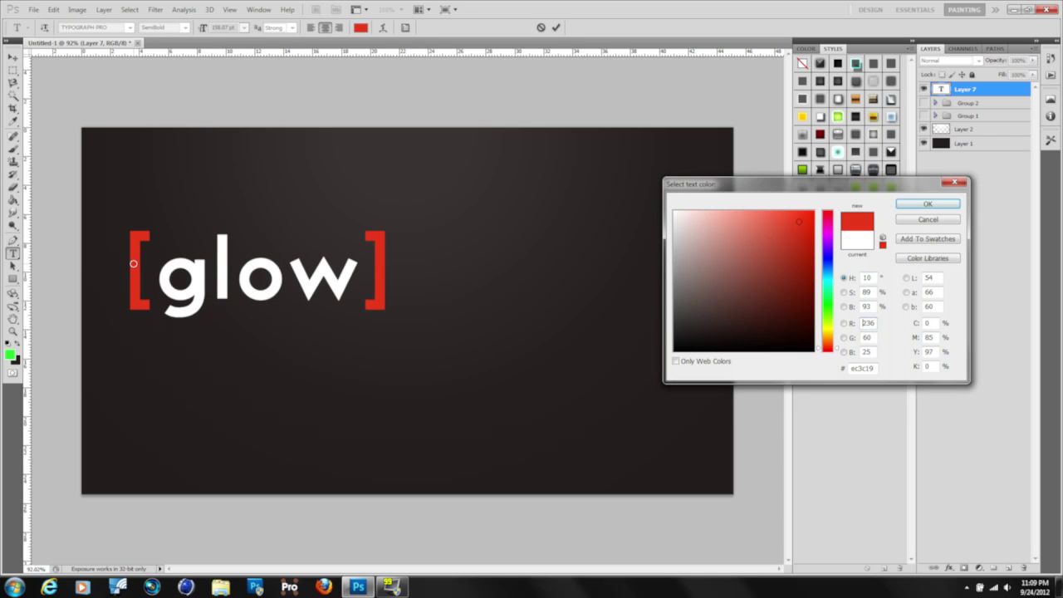
key("Return")
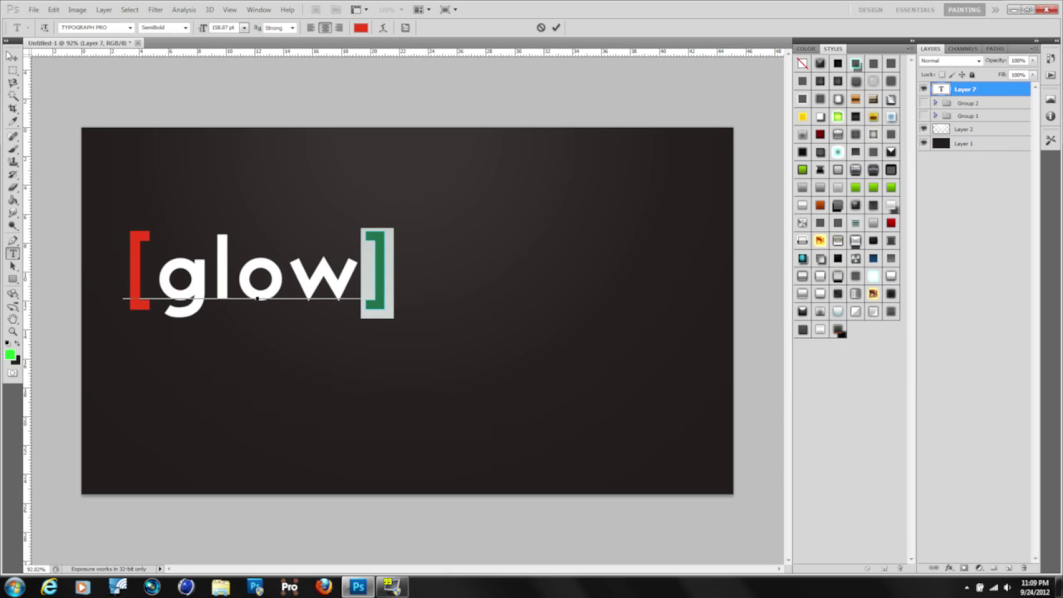
left_click(12, 56)
left_click_drag(258, 274, 396, 317)
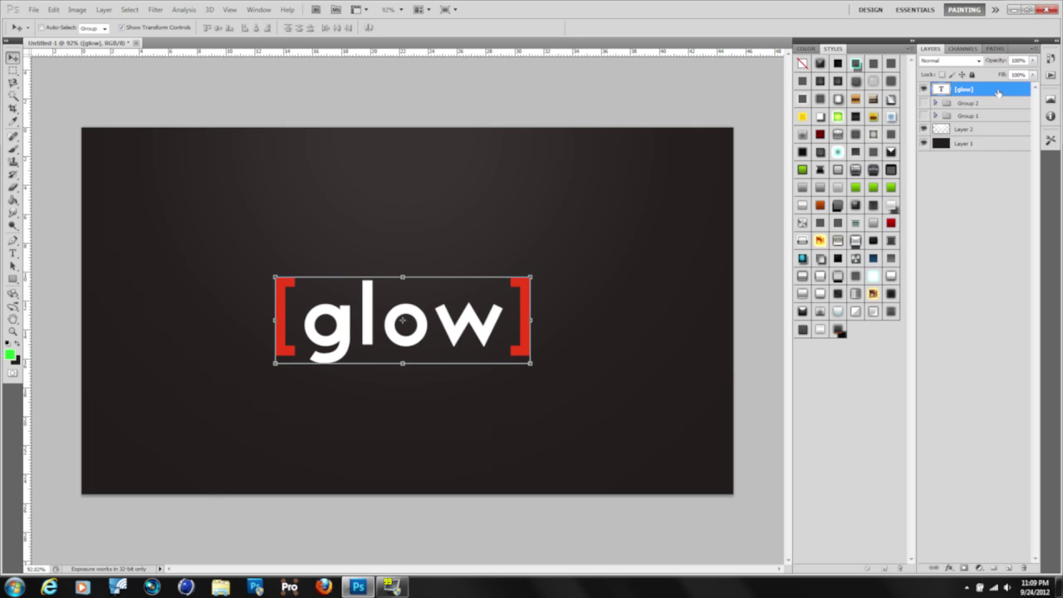
- Rasterize the [glow] text layer, duplicate it with Ctrl+J, and set the copy to Screen blending
right_click(997, 92)
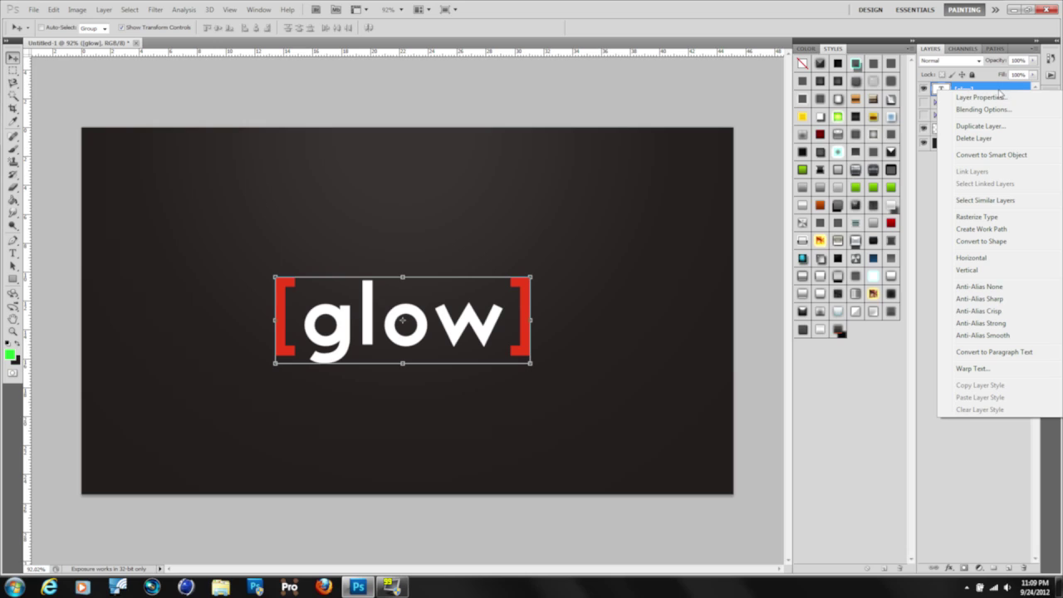
left_click(986, 205)
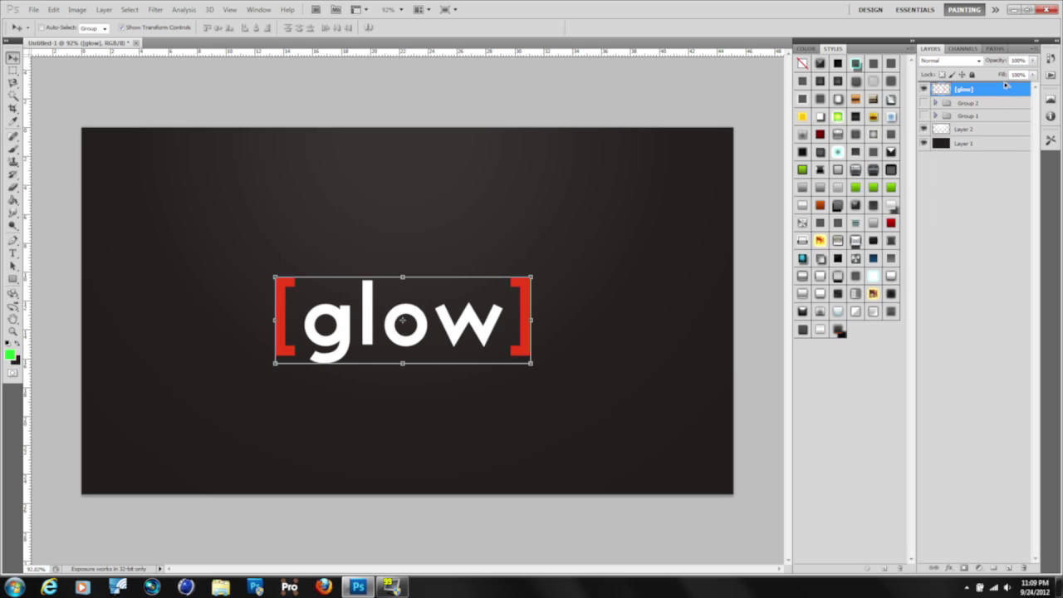
key("ctrl+j")
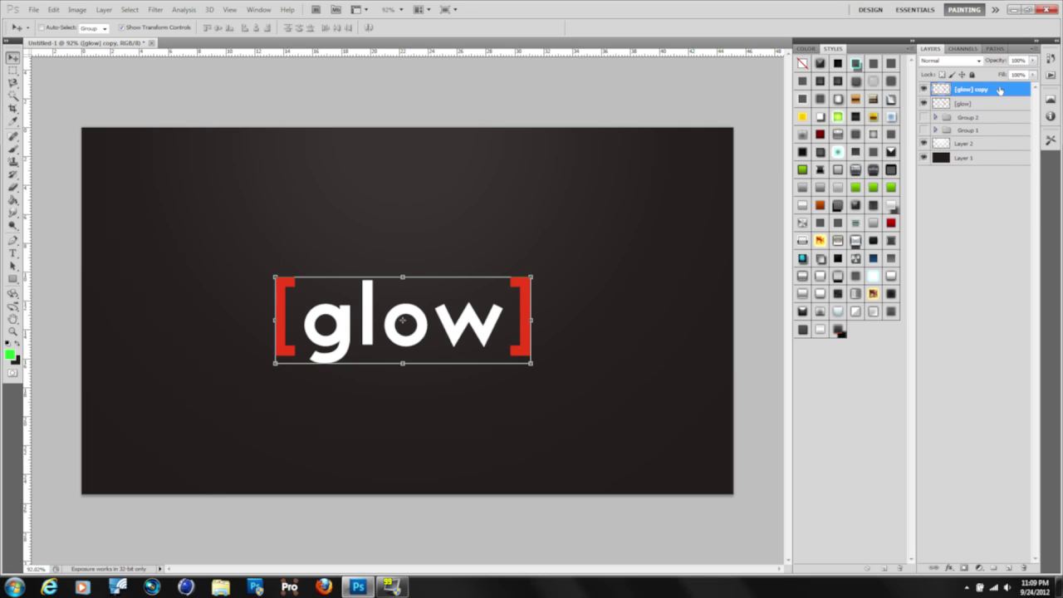
left_click(978, 62)
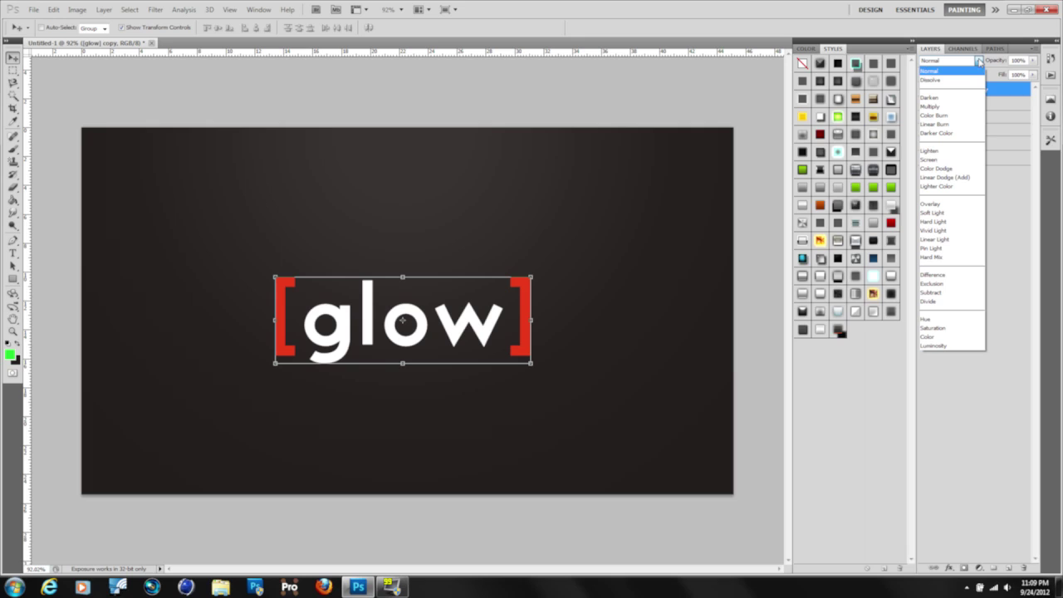
left_click(946, 160)
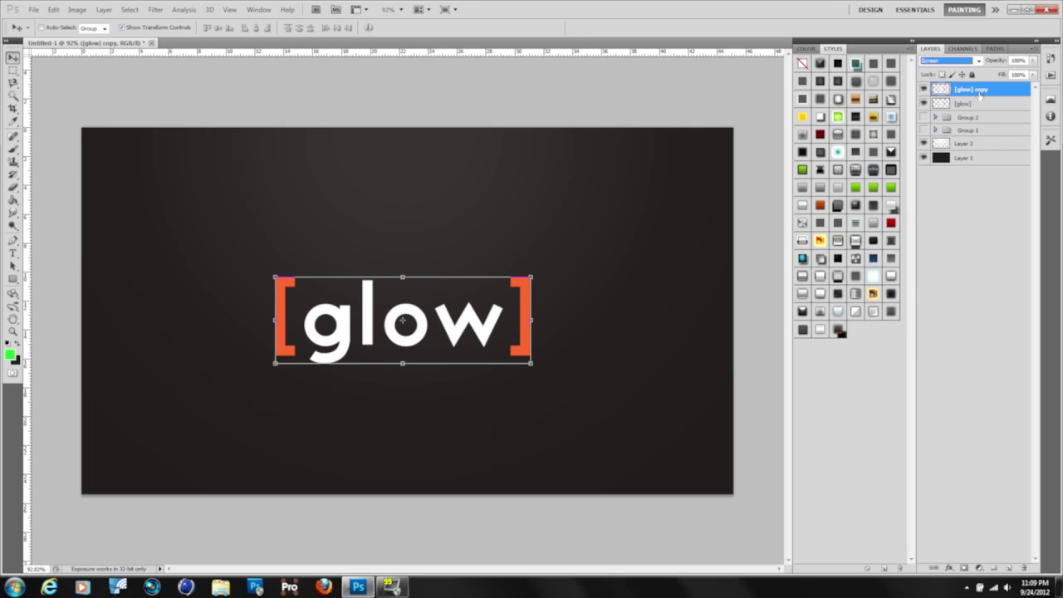
left_click(978, 61)
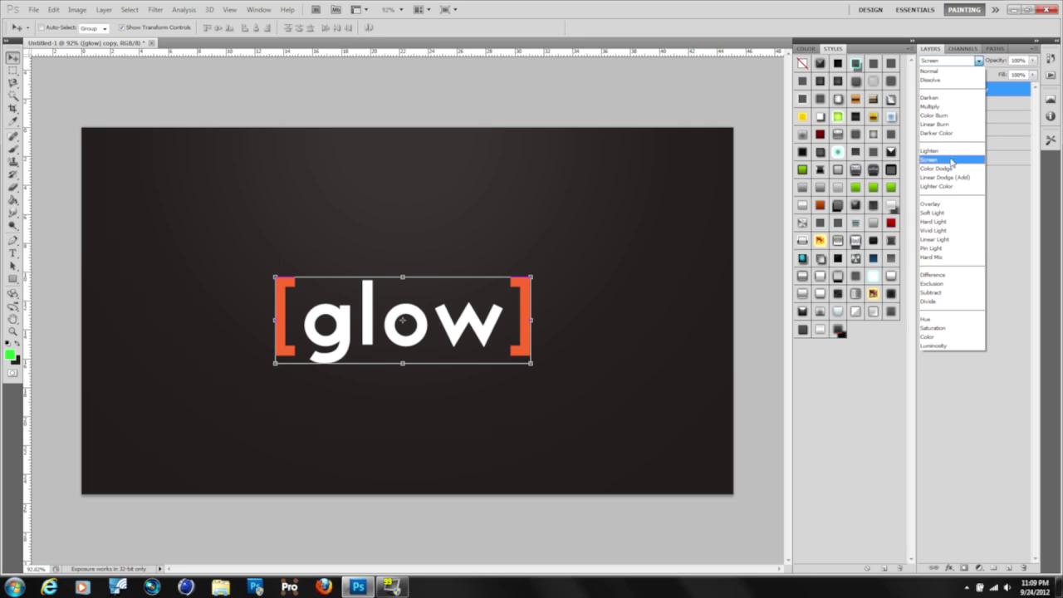
left_click(1007, 93)
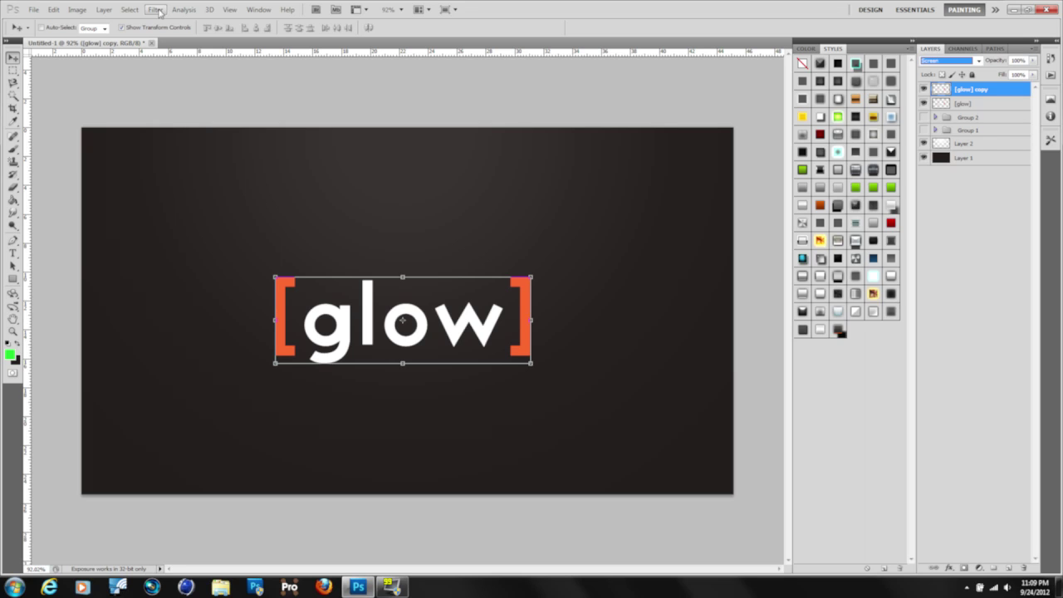
left_click(157, 10)
- Apply a Gaussian Blur to the [glow] copy, previewing a radius of roughly 11–15 pixels
mouse_move(192, 112)
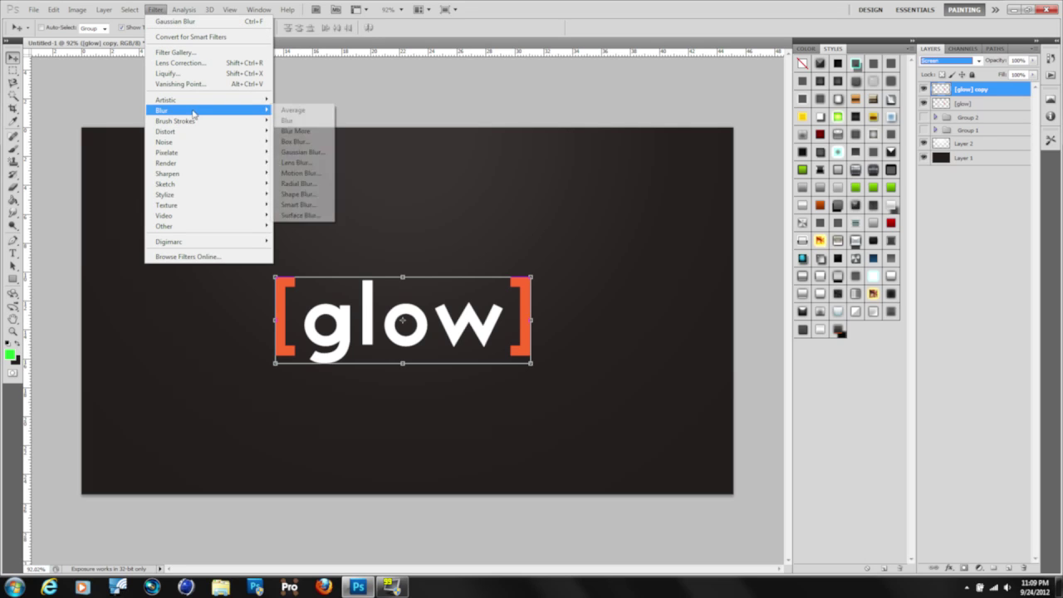
left_click(288, 153)
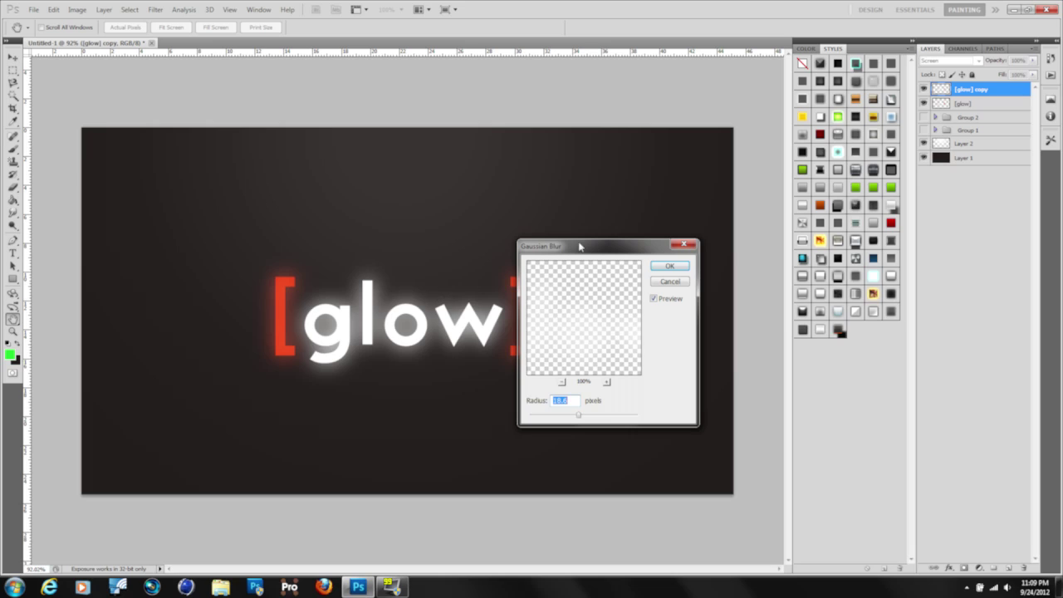
left_click_drag(582, 247, 604, 132)
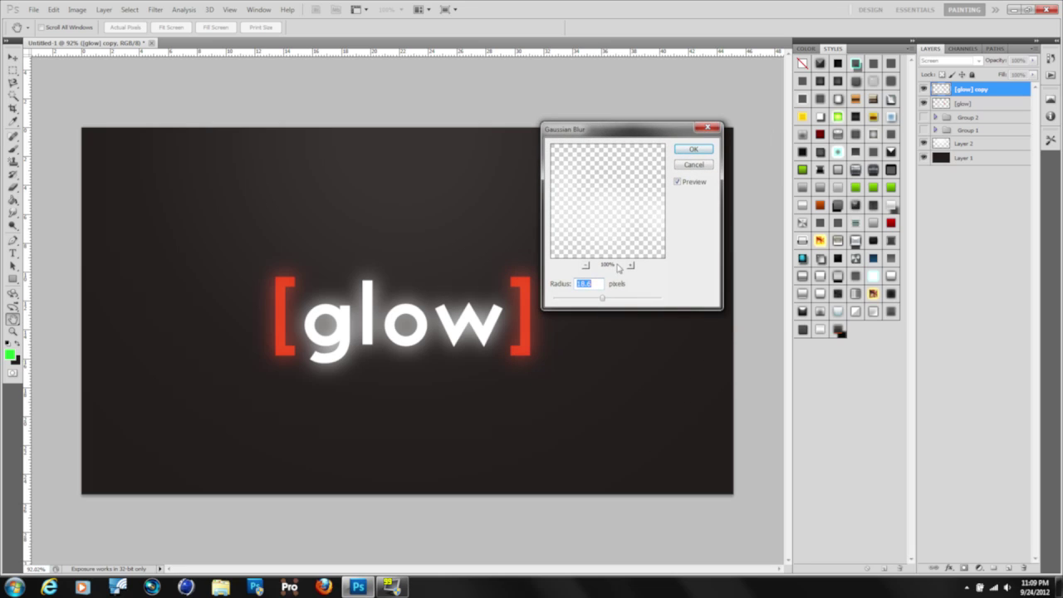
mouse_move(603, 301)
left_mouse_down()
mouse_move(553, 303)
mouse_move(632, 303)
mouse_move(590, 301)
mouse_move(601, 301)
left_mouse_up()
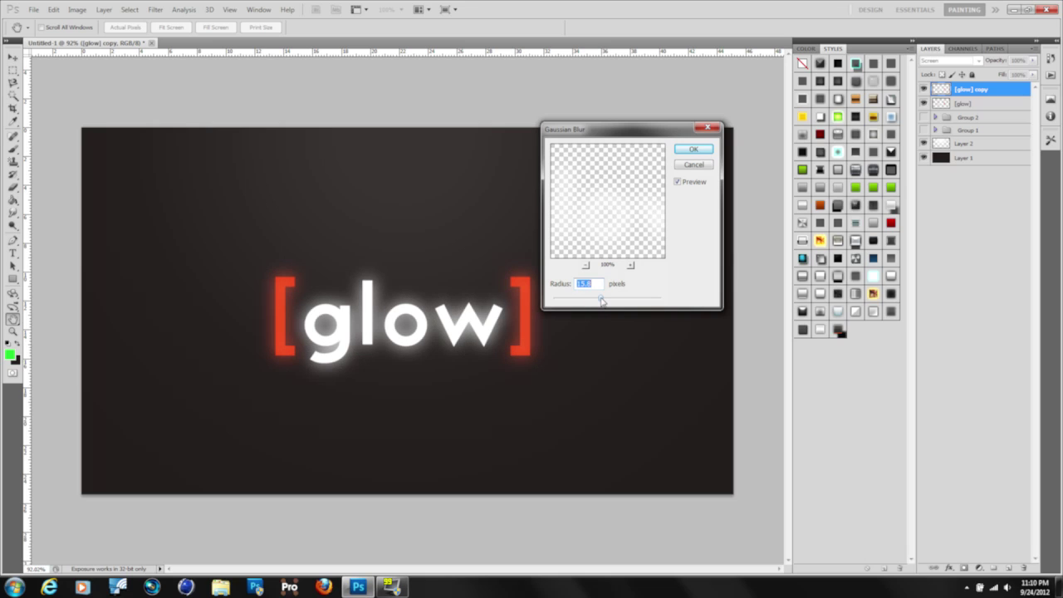
- Apply the blur, compare Linear Dodge (Add) with other blend modes, and settle the glow on Screen
left_click(693, 150)
key("v")
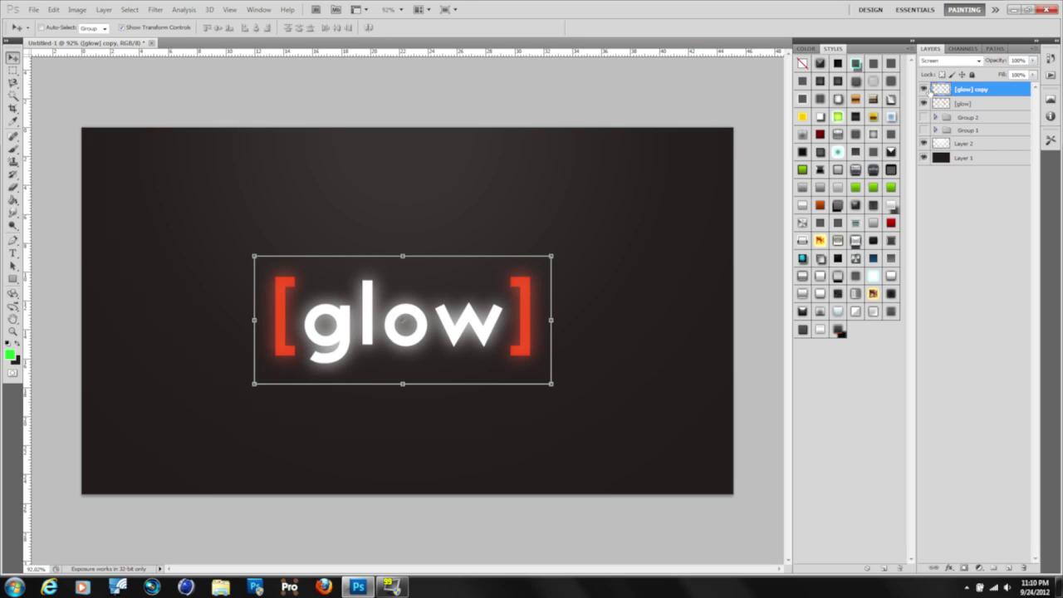
left_click(954, 61)
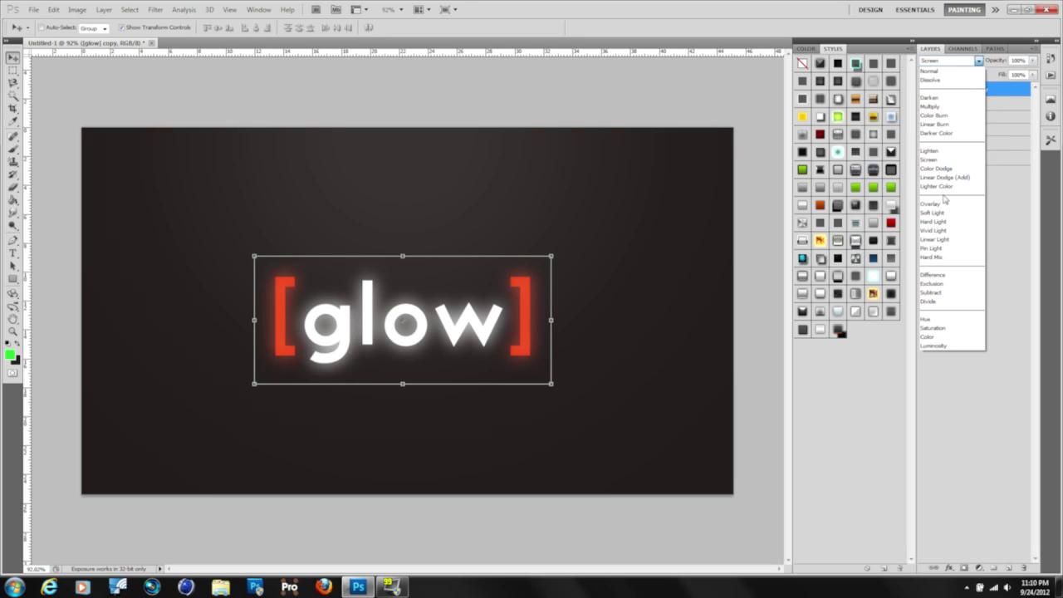
left_click(954, 176)
key("Up")
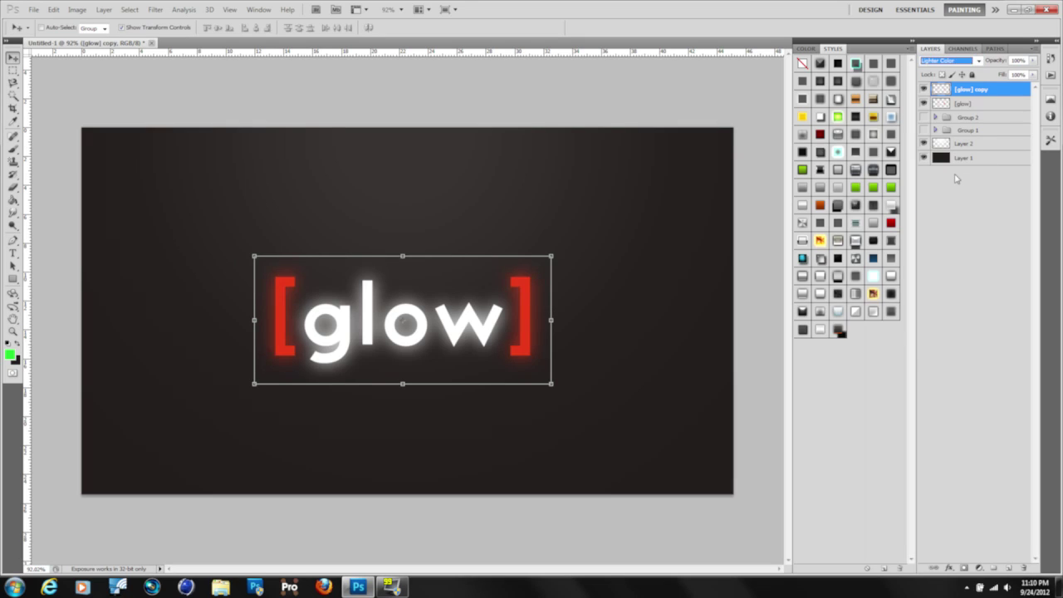
key("Down")
key("Up")
key("Up")
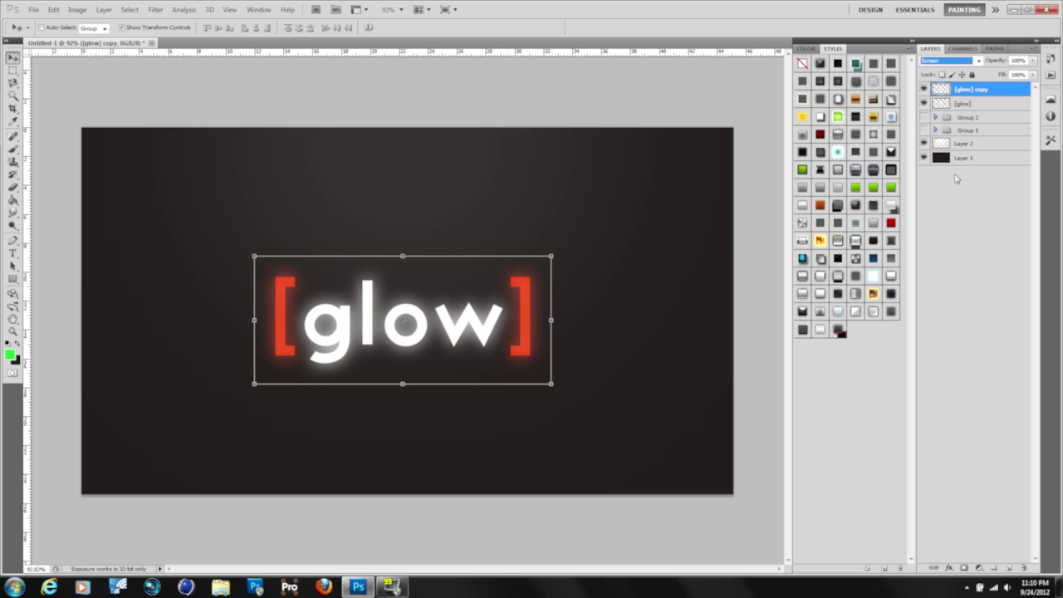
key("Down")
key("Down")
key("Up")
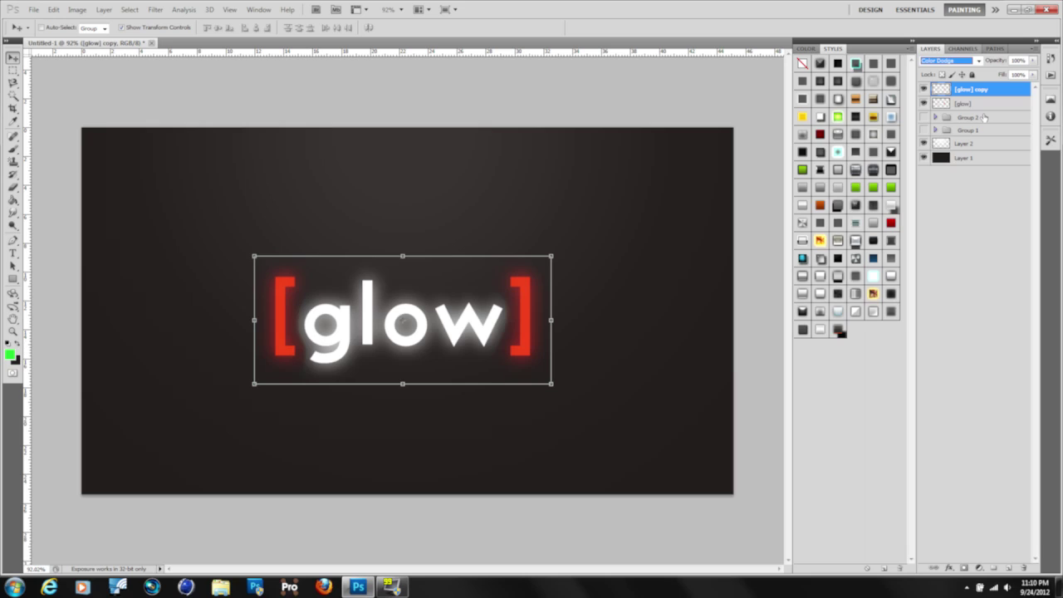
key("Up")
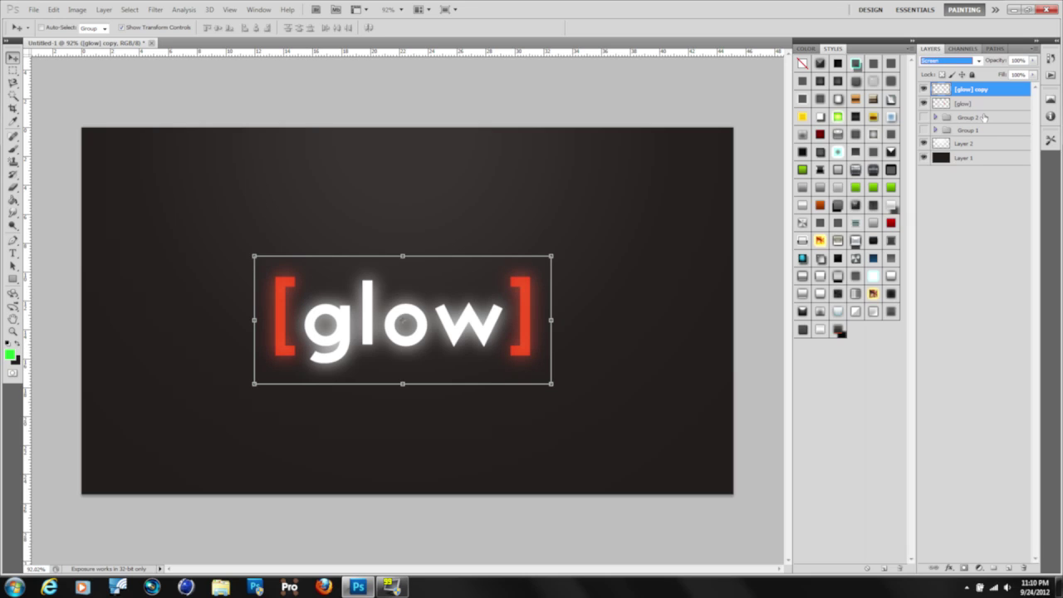
left_click(985, 104, "shift")
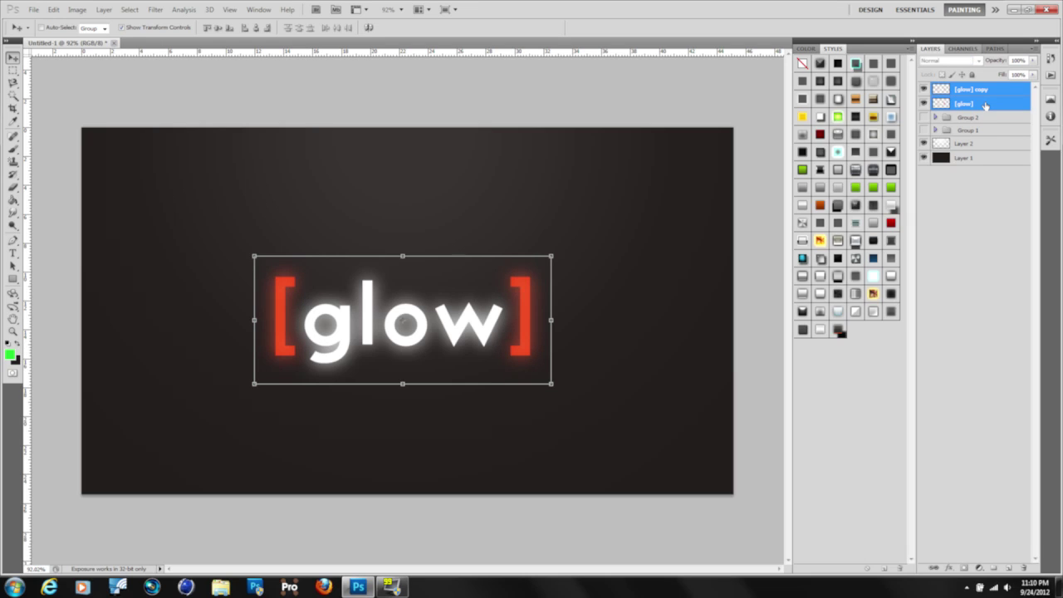
- Group the text and glow layers into Group 3 and hide the old Group 1
key("ctrl+g")
left_click(923, 89)
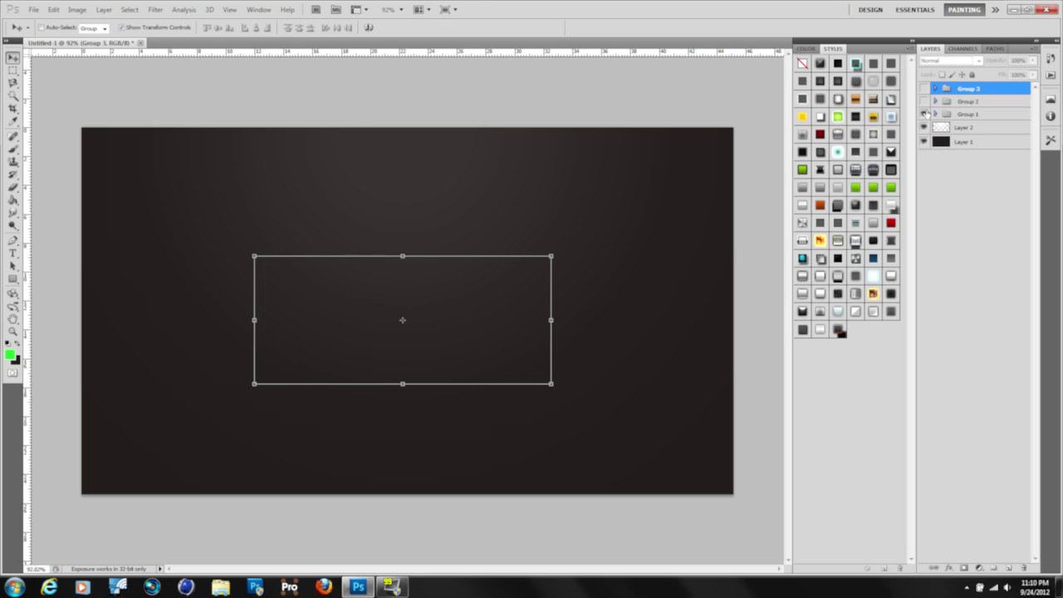
left_click(924, 114)
left_click(923, 89)
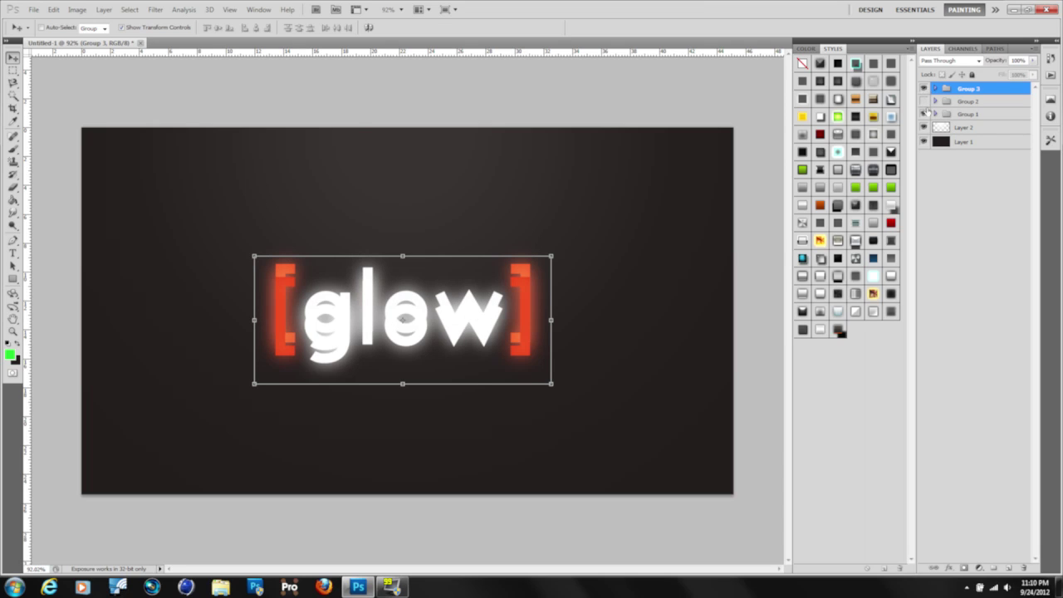
left_click(924, 113)
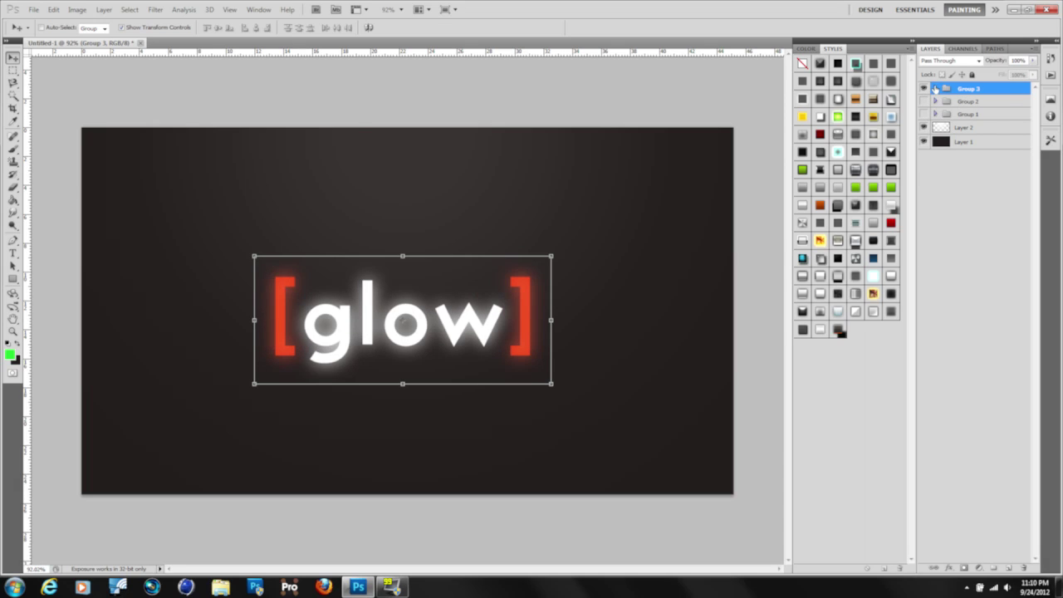
- Lower the [glow] copy's opacity to 25% inside Group 3, then collapse the group
left_click(935, 88)
left_click(984, 101)
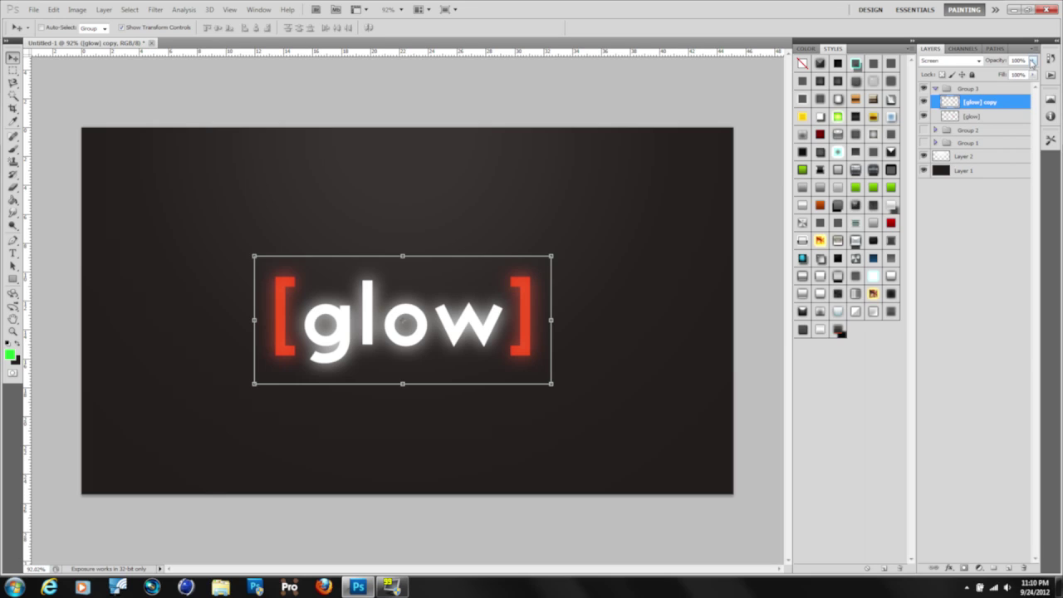
left_click(1032, 62)
left_click_drag(1033, 75, 1004, 79)
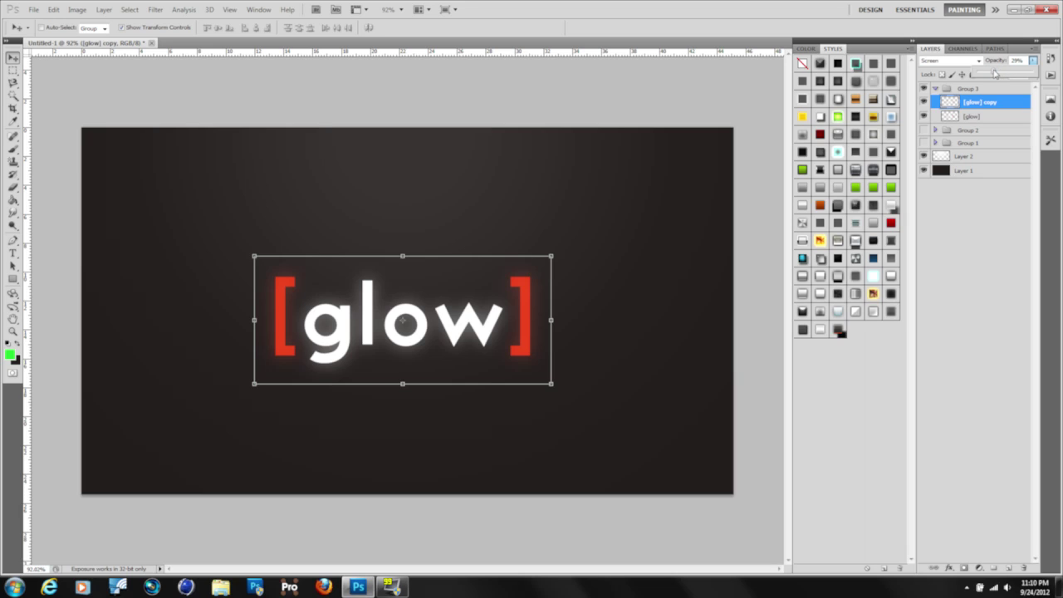
left_click_drag(995, 74, 1020, 73)
left_click(936, 88)
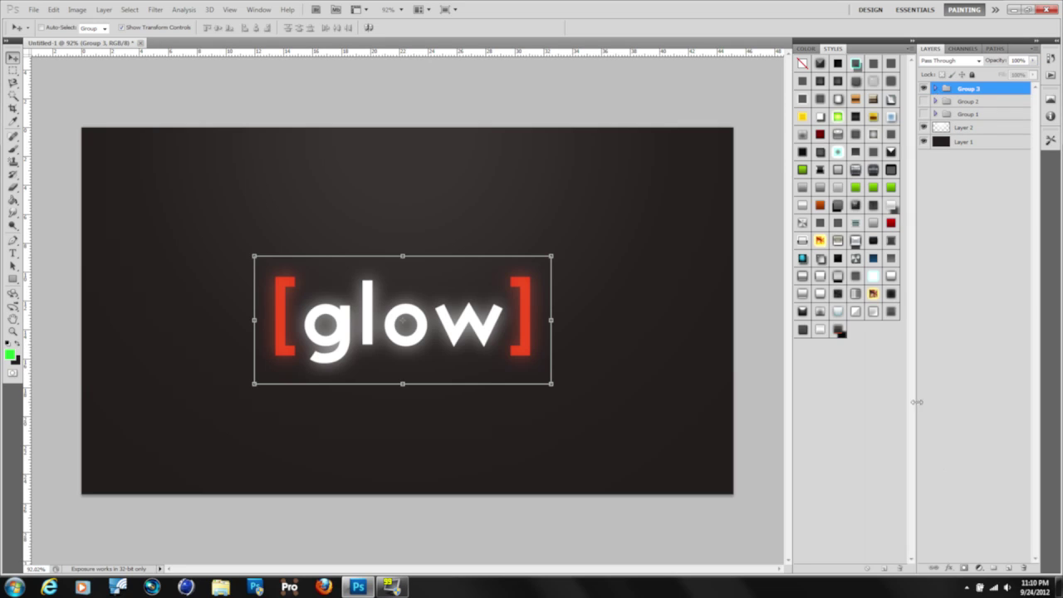
- Add a new empty layer above Group 3 and pick the Brush tool
left_click(1008, 567)
left_click(13, 279)
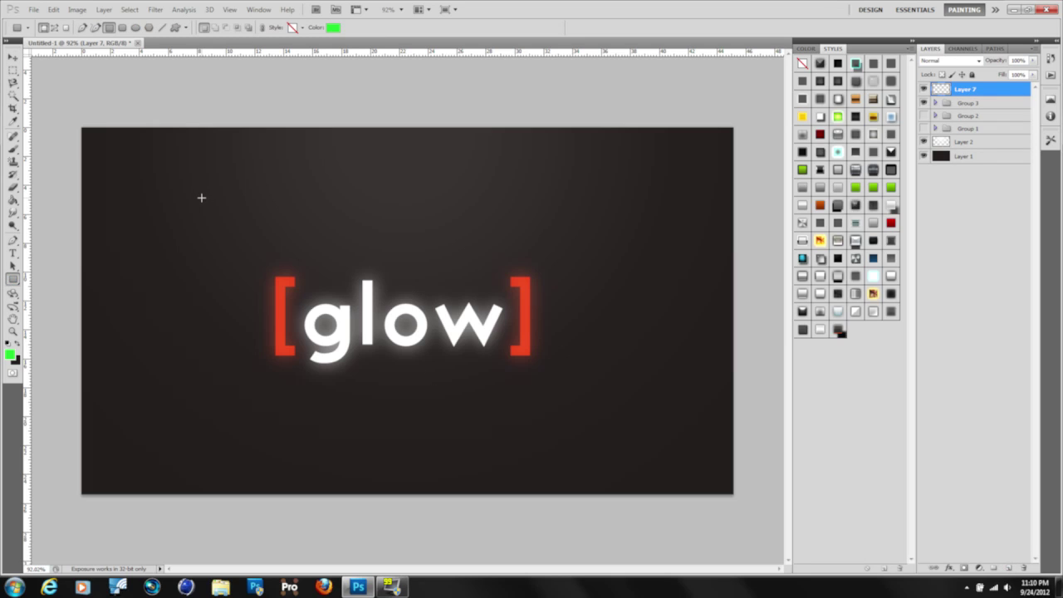
left_click(14, 149)
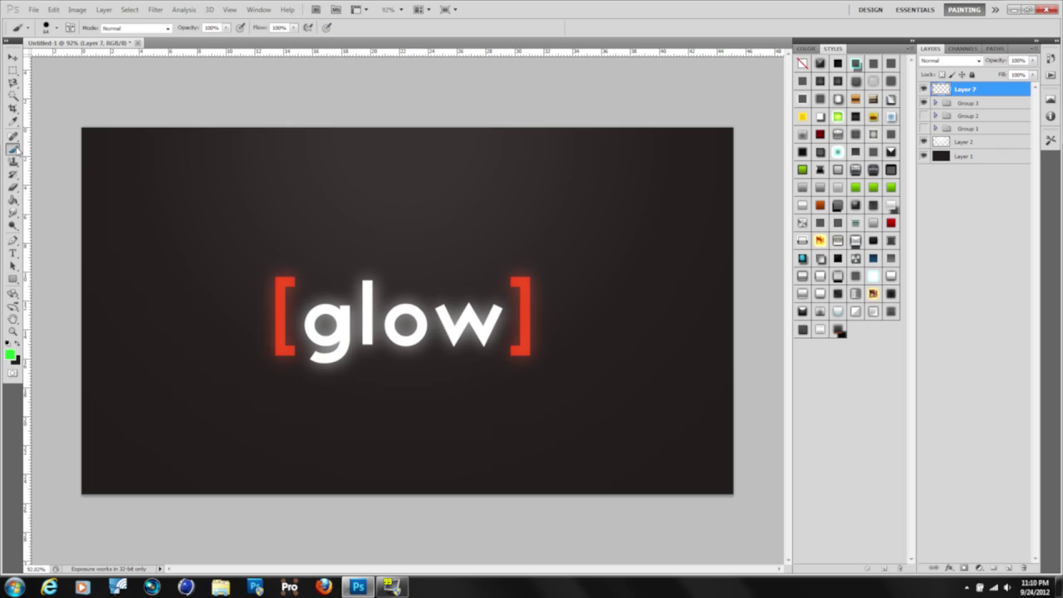
- Set the brush to 394% spacing and a smaller 24 px tip in the Brush panel
left_click(56, 28)
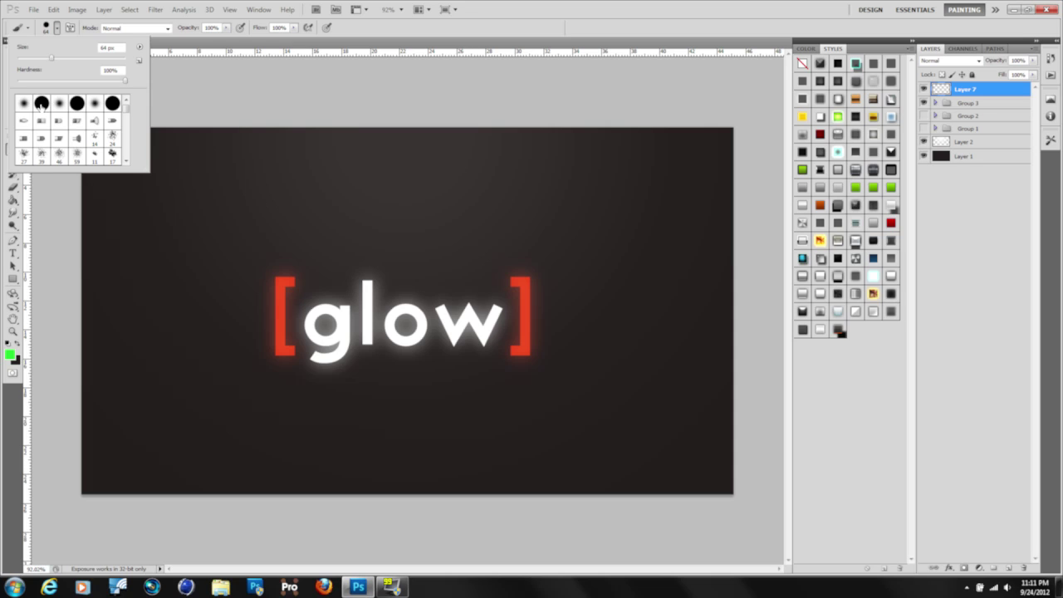
left_click(259, 10)
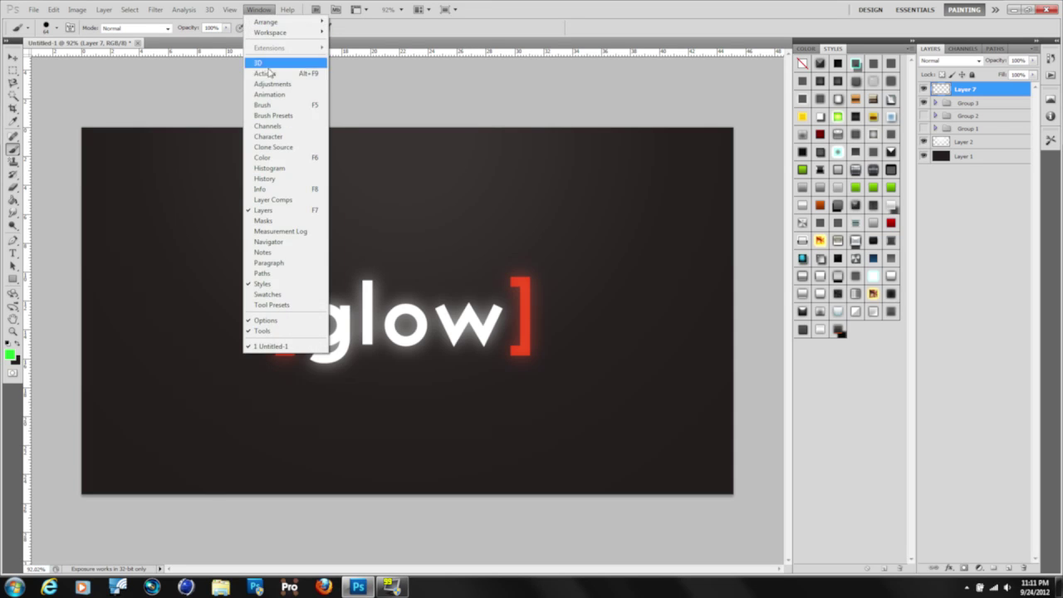
left_click(274, 107)
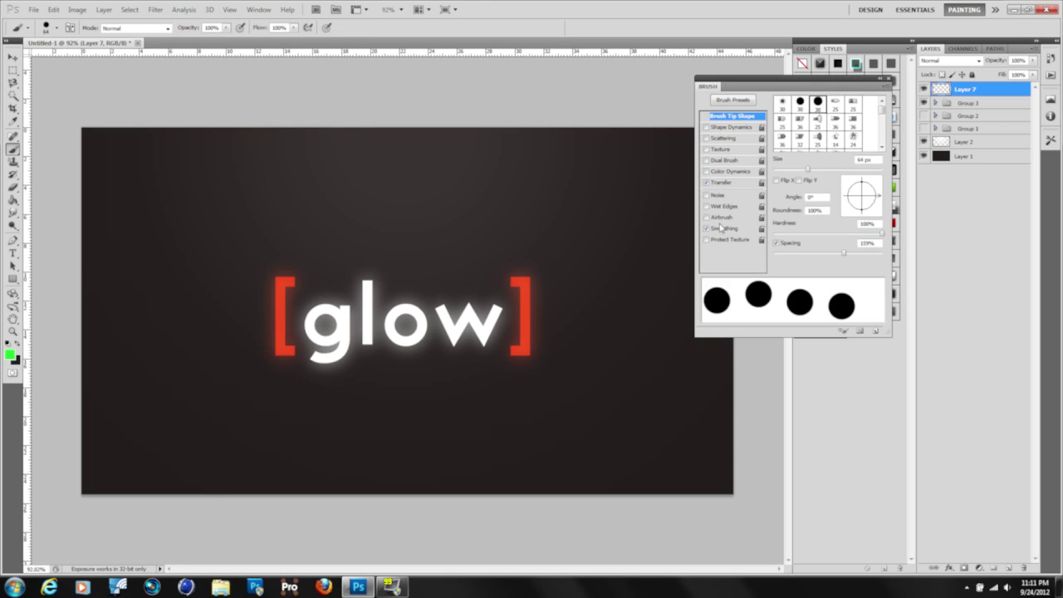
left_click_drag(845, 255, 865, 253)
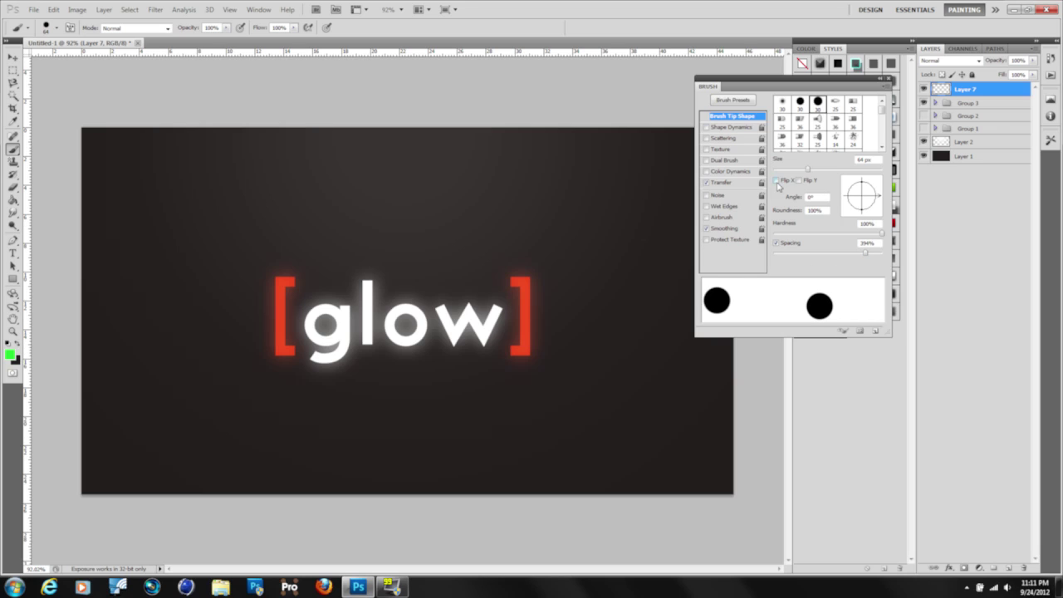
left_click_drag(807, 169, 786, 171)
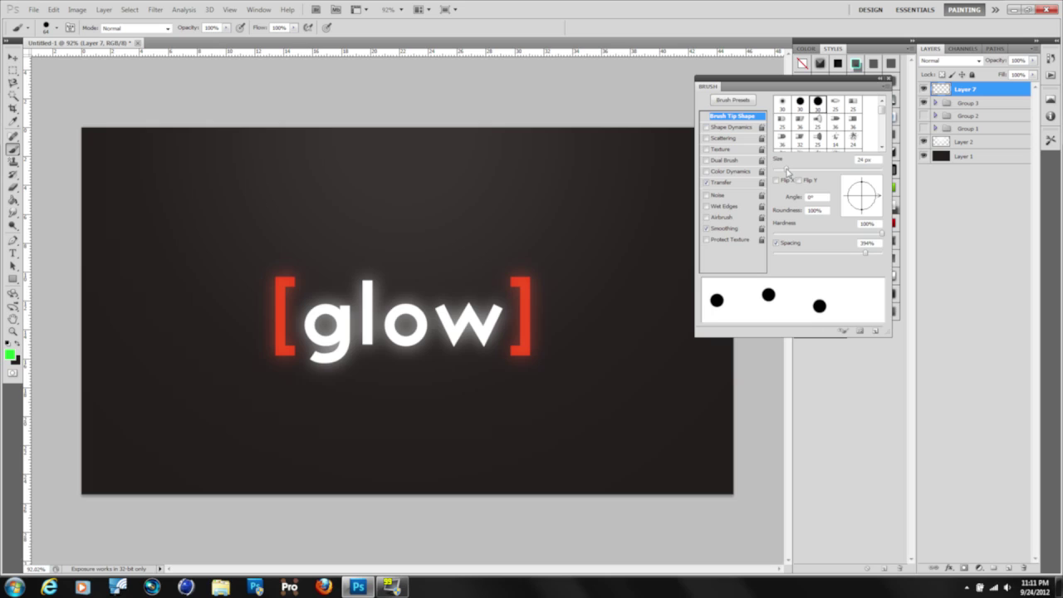
left_click(888, 78)
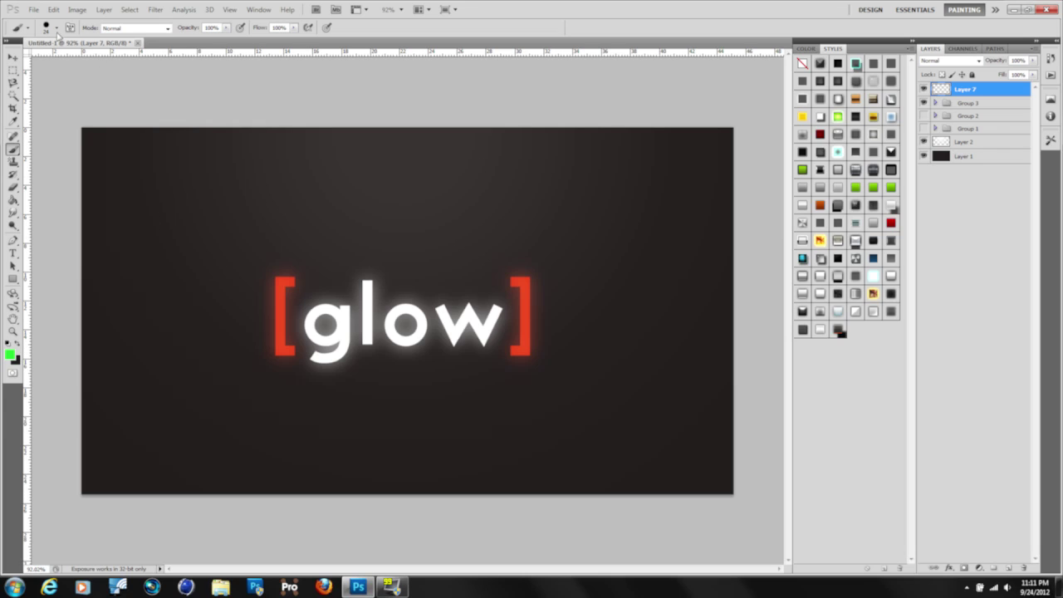
- Draw a straight horizontal Pen path across the canvas above the [glow] text
left_click(13, 241)
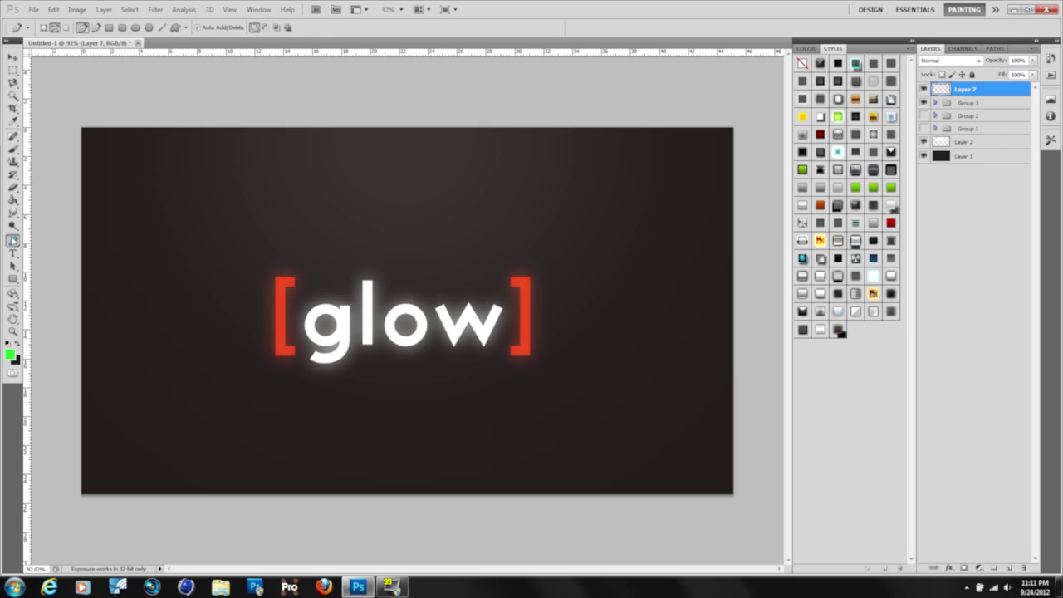
left_click(157, 178)
left_click(634, 177)
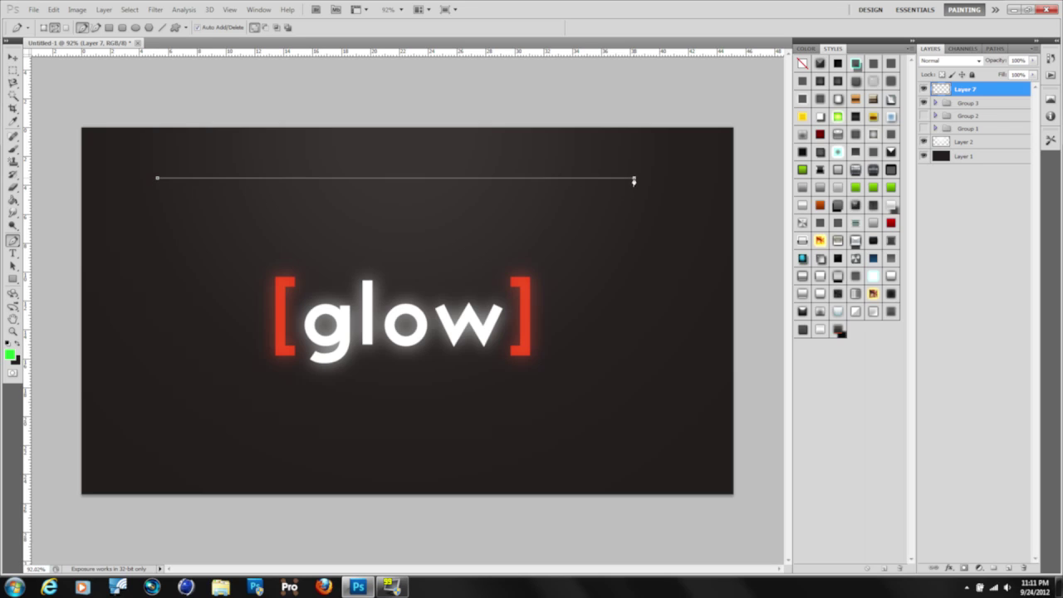
- Stroke the path with the brush, redoing it so the ten green dots are evenly sized
right_click(629, 238)
left_click(648, 311)
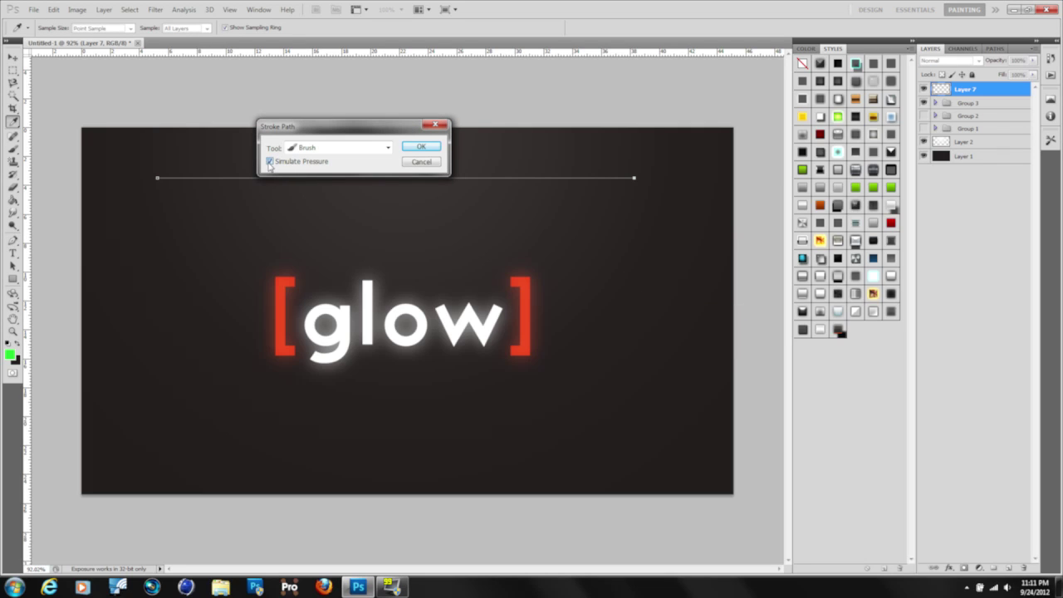
left_click(420, 147)
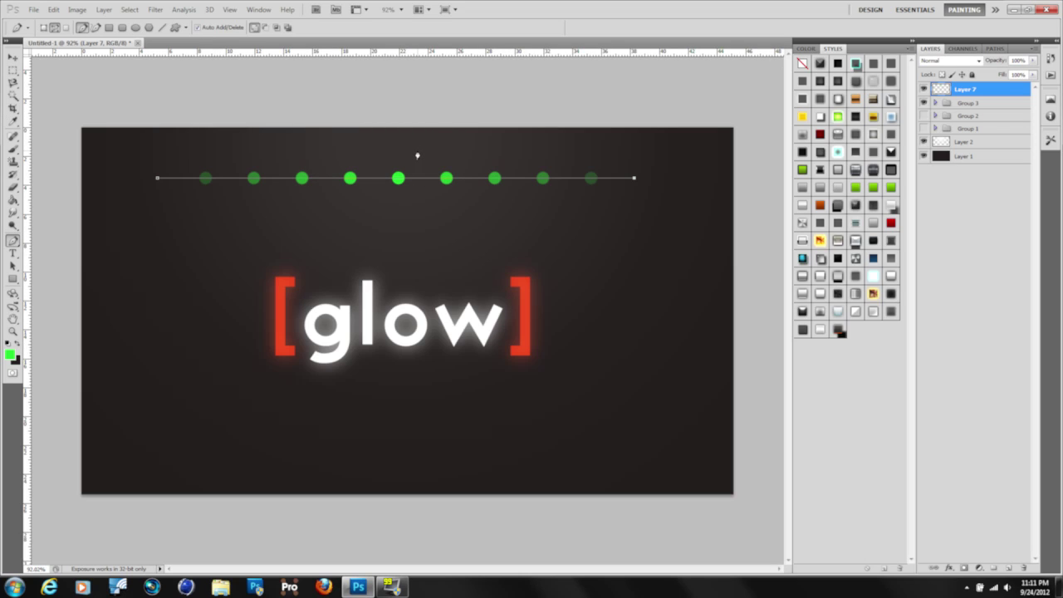
key("ctrl+z")
right_click(417, 155)
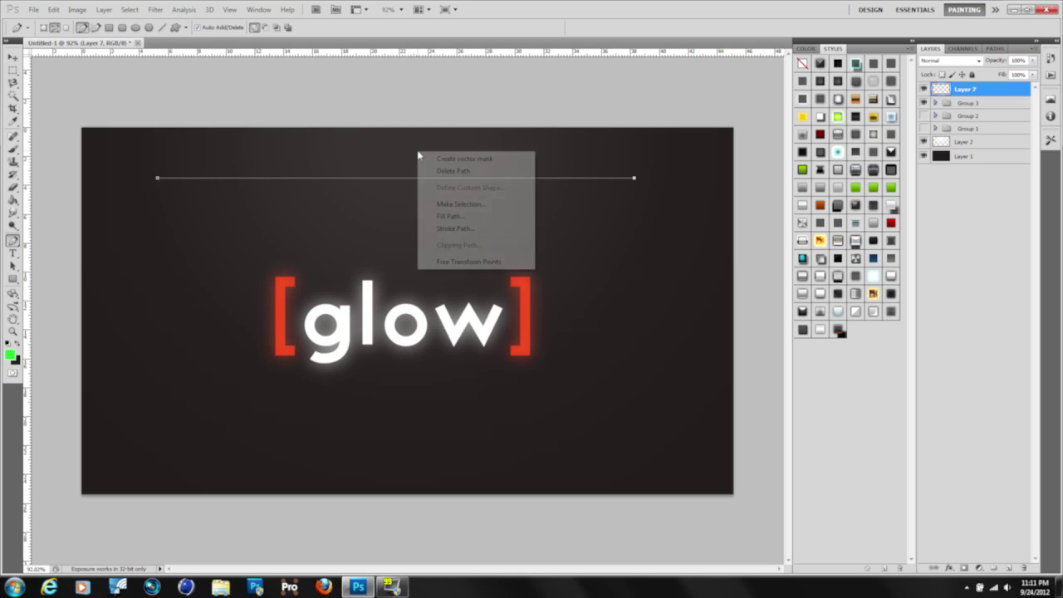
left_click(434, 229)
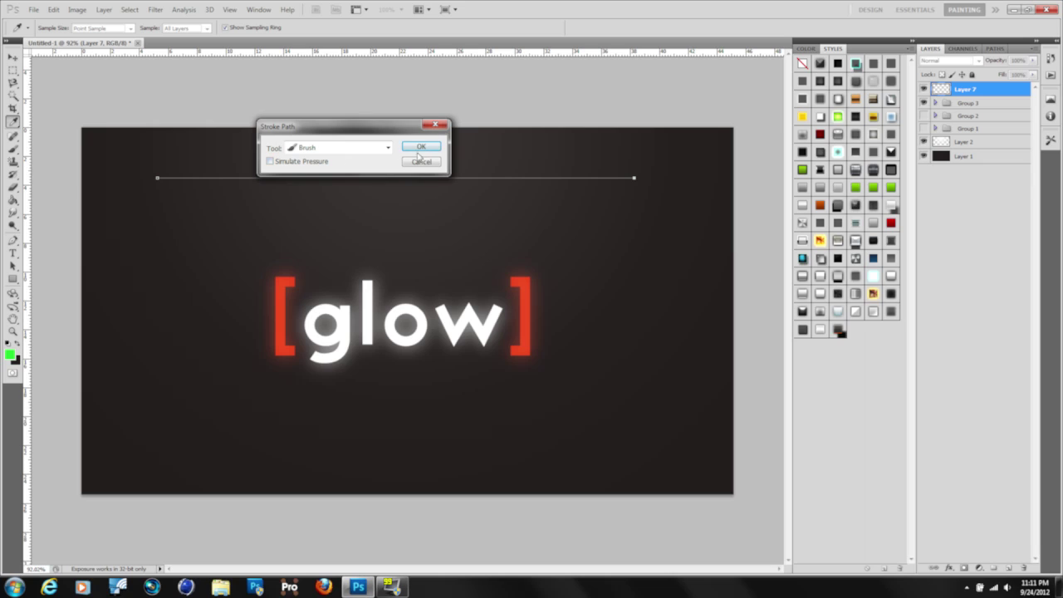
left_click(419, 150)
- Delete the guide path, leaving only the row of dots
key("p")
right_click(410, 173)
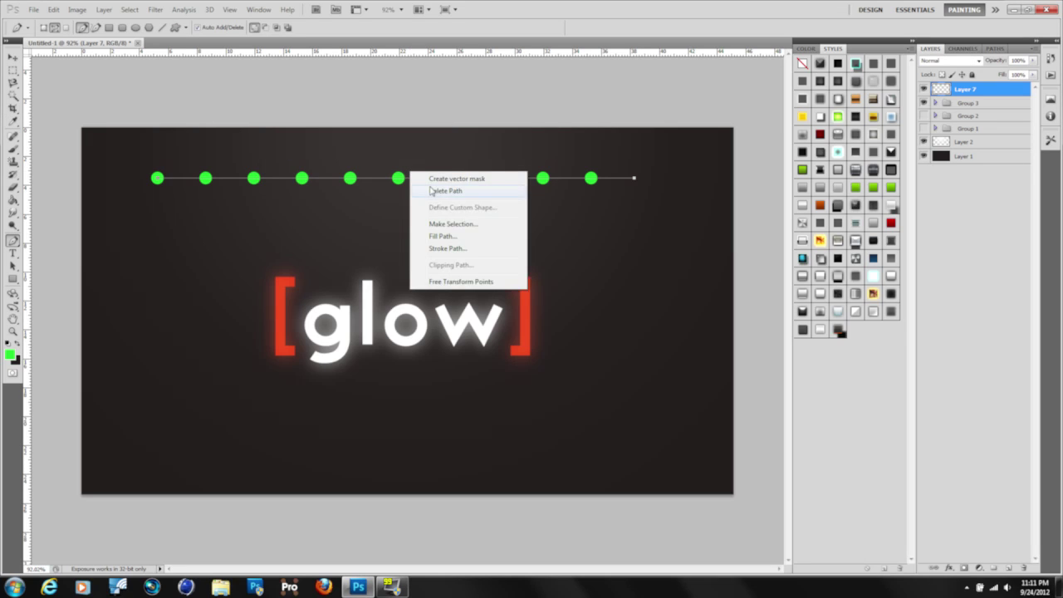
left_click(431, 191)
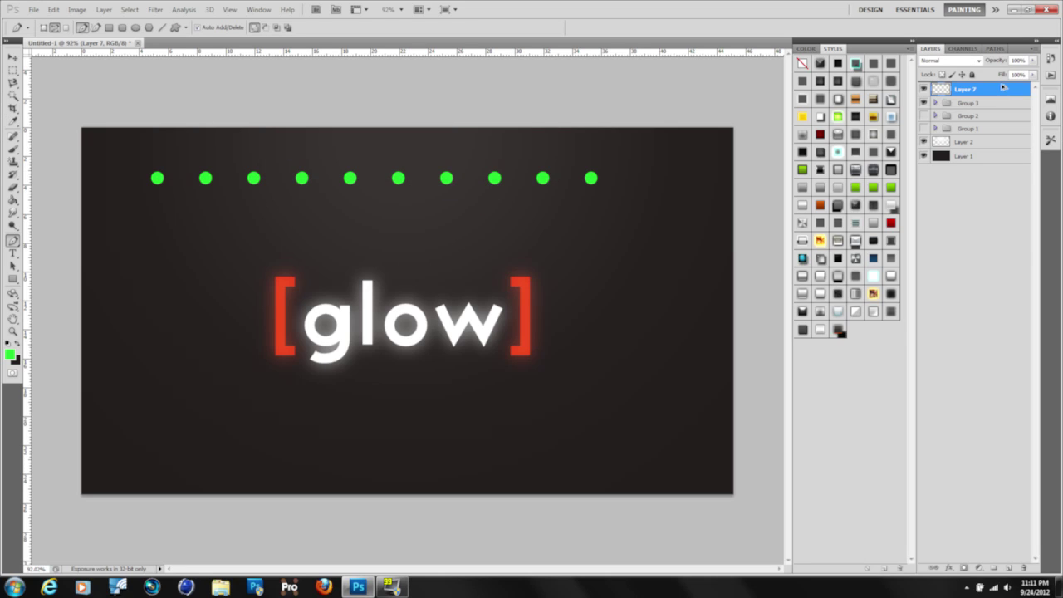
- Duplicate the dots layer into Layer 7 copy, undoing an accidental extra duplicate
key("ctrl+j")
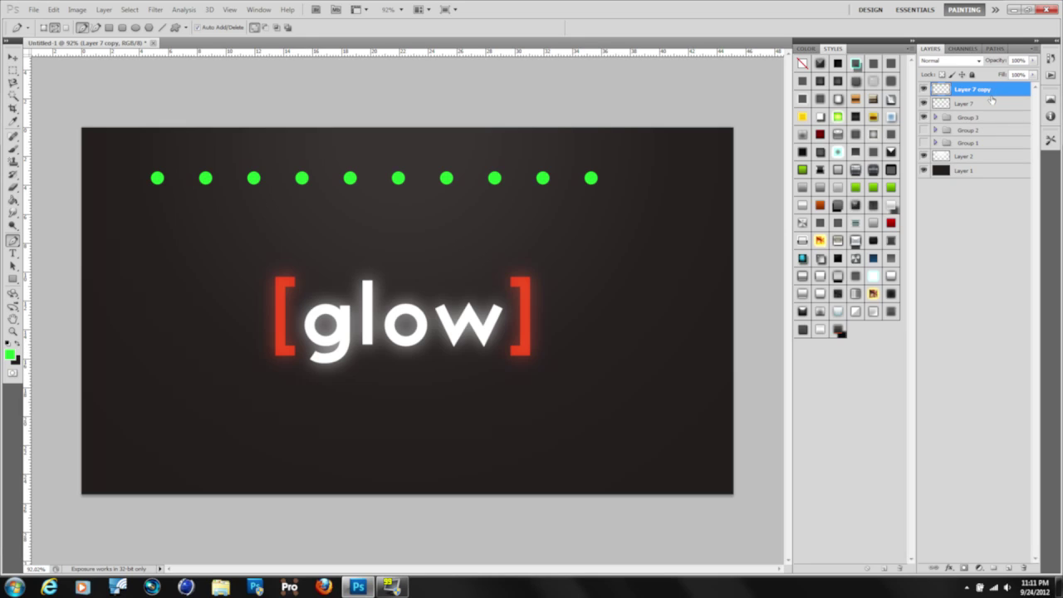
left_click(990, 103)
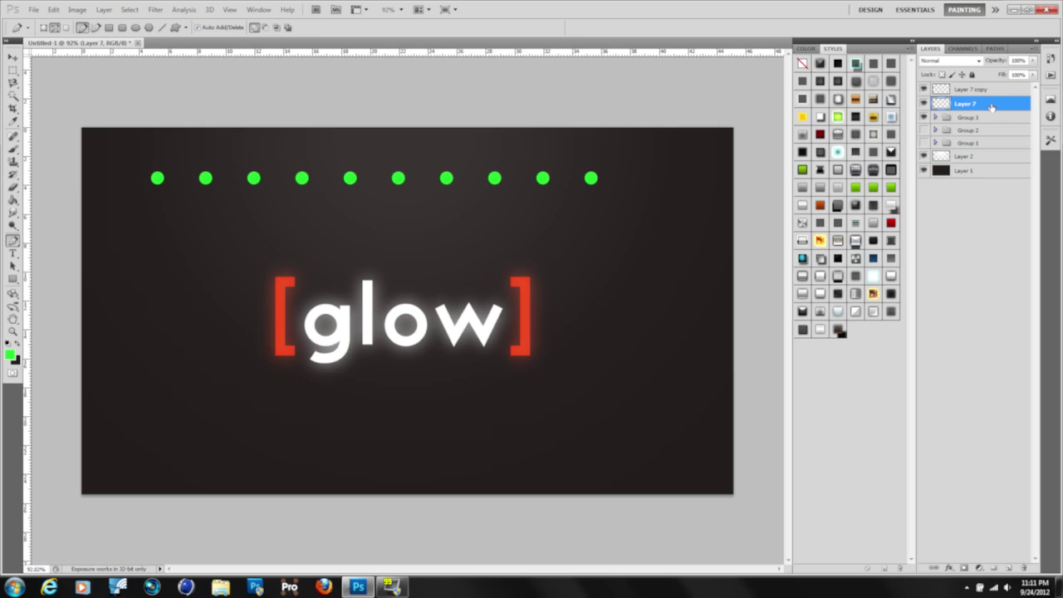
left_click_drag(990, 107, 993, 96)
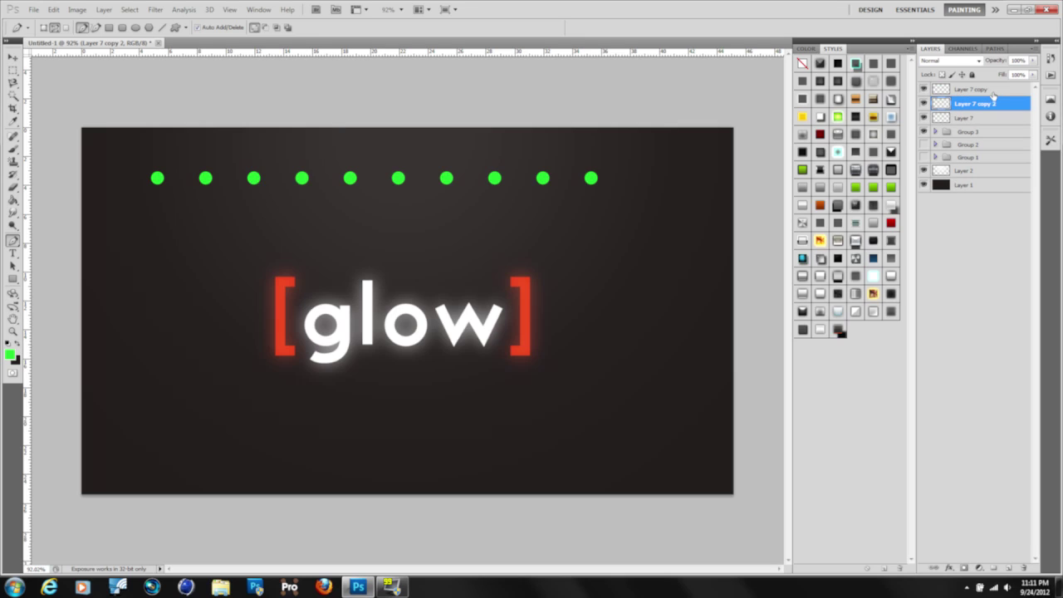
key("ctrl+z")
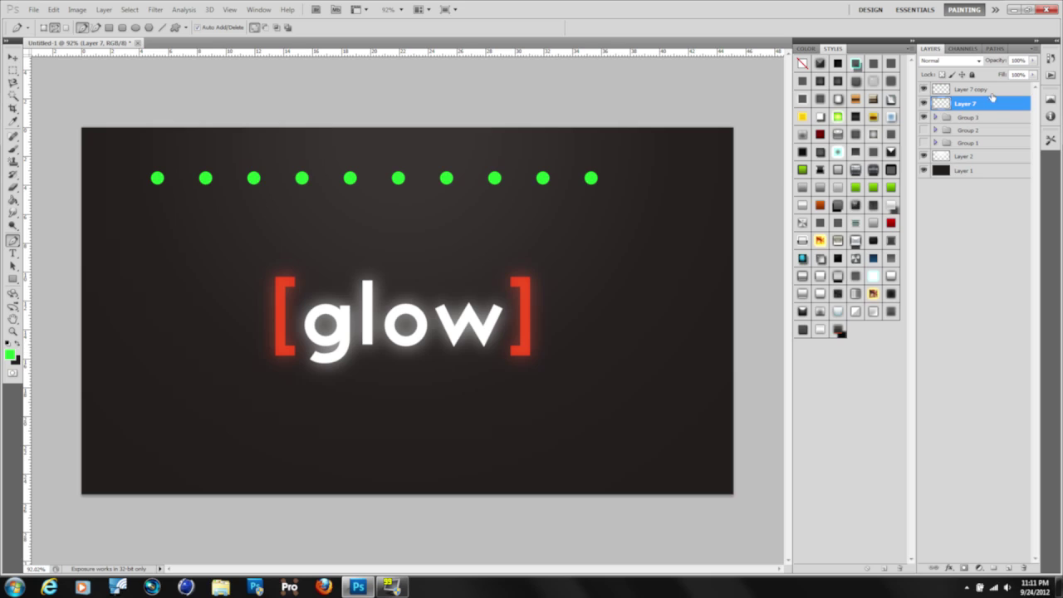
left_click(990, 90)
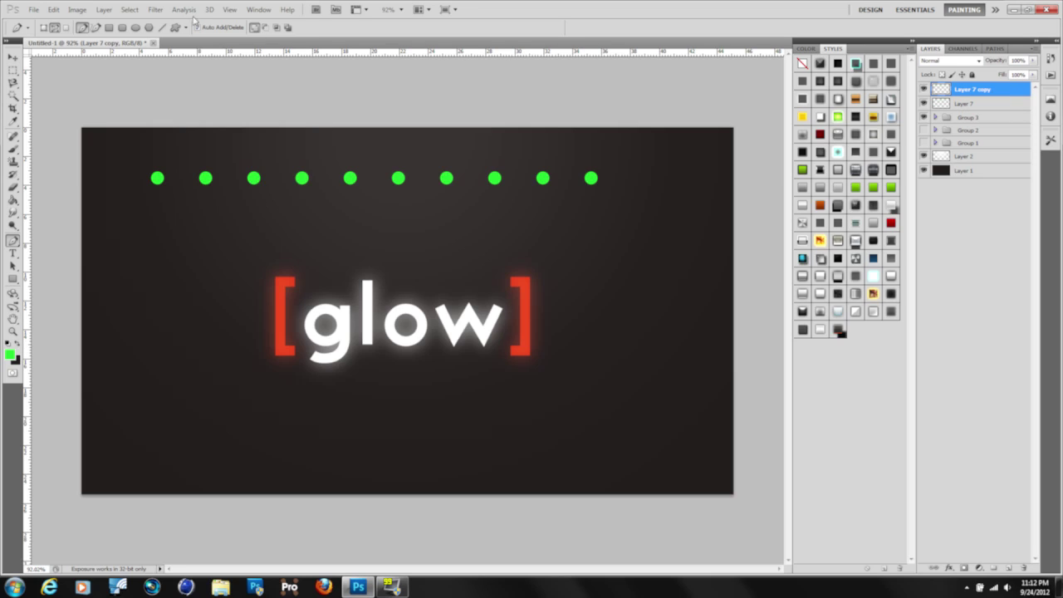
- Reapply the Gaussian Blur to Layer 7 copy with Ctrl+F and set it to Screen blending
left_click(155, 9)
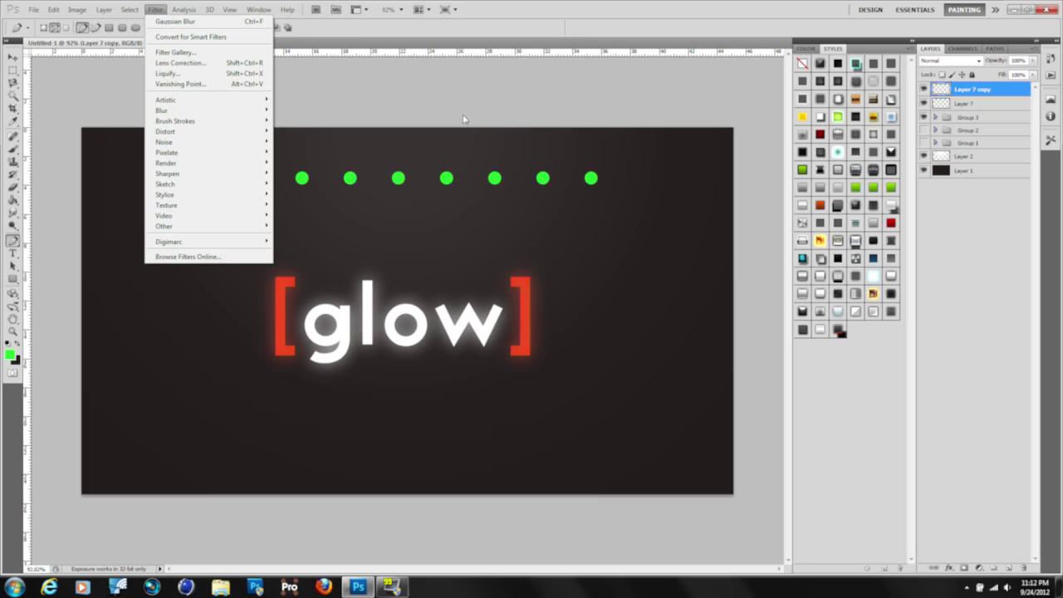
key("Escape")
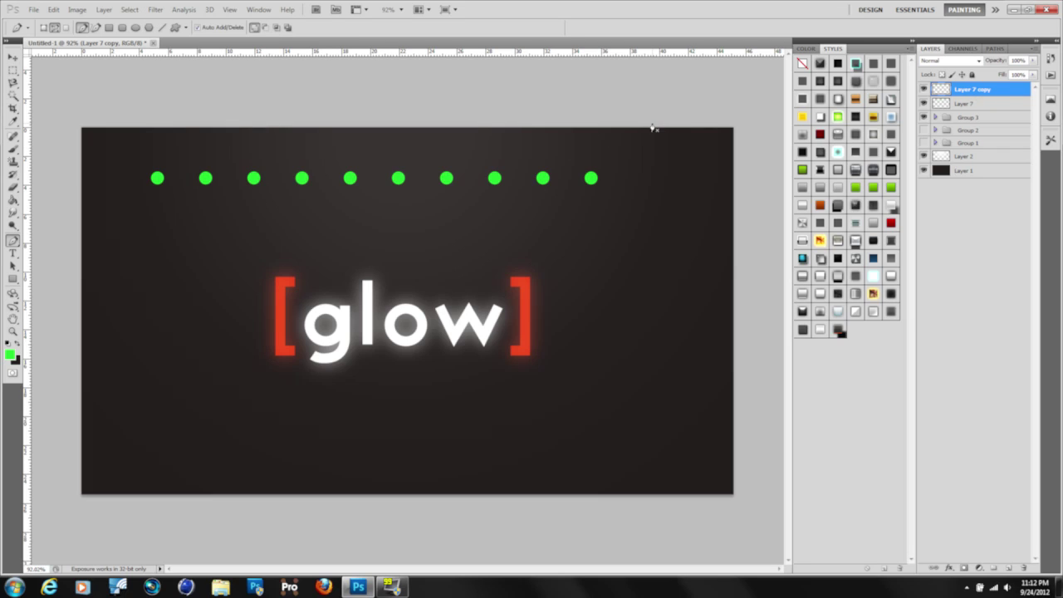
key("ctrl+f")
left_click(953, 60)
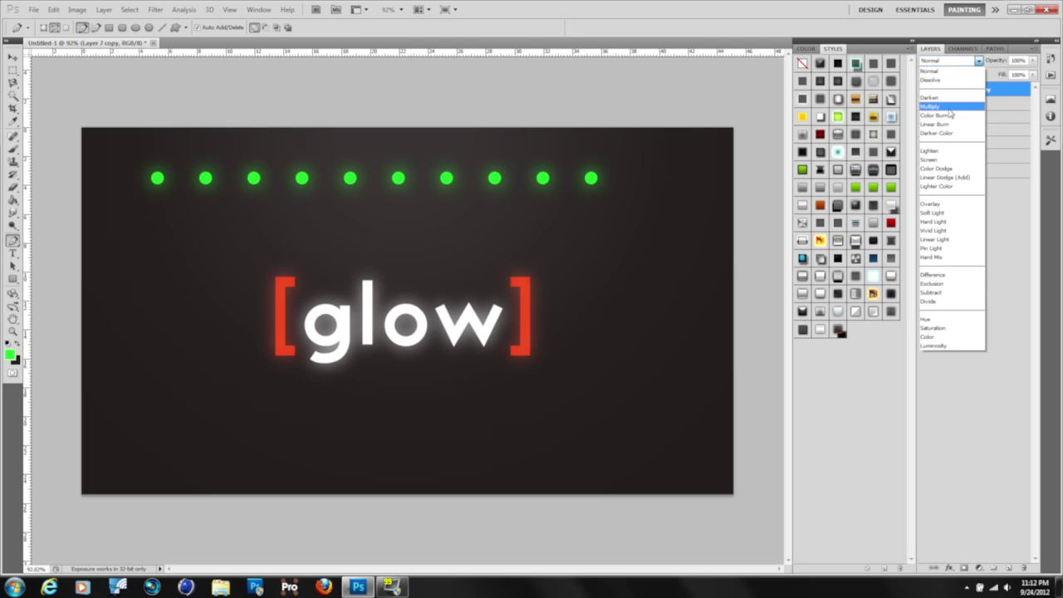
left_click(940, 161)
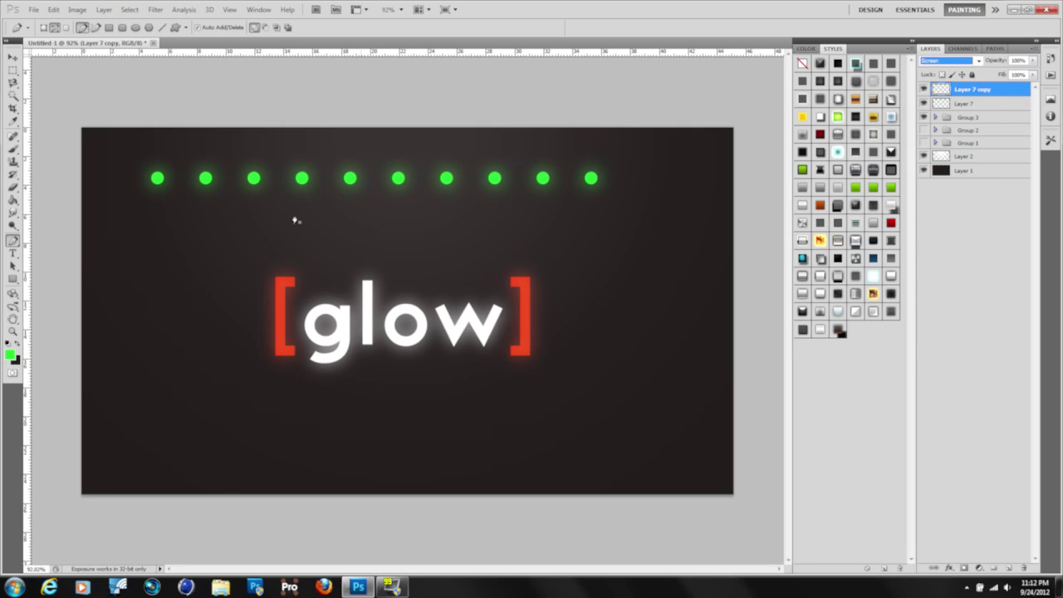
left_click(12, 330)
left_click_drag(442, 235, 422, 264)
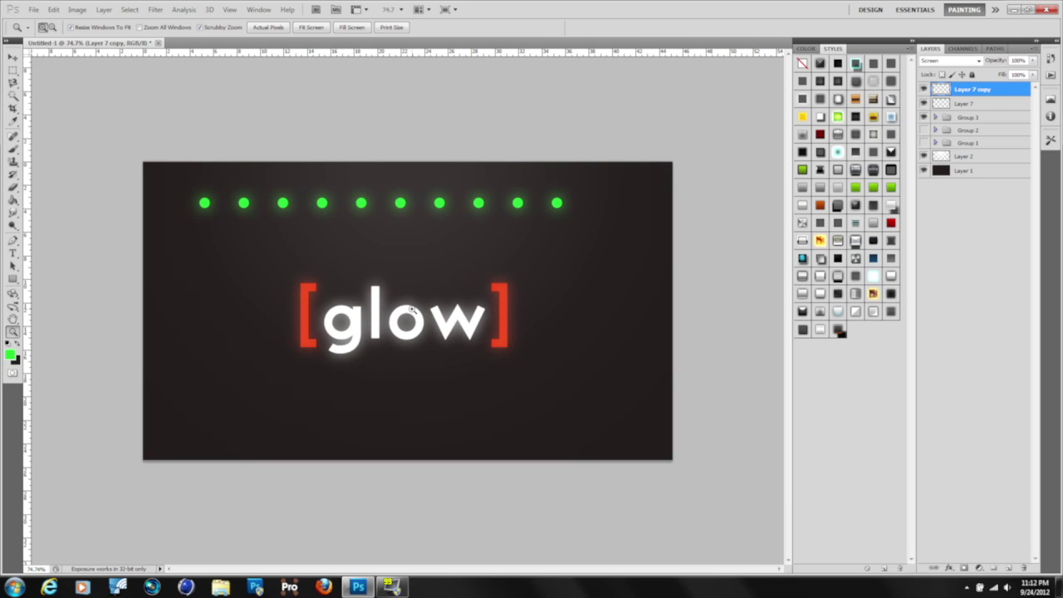